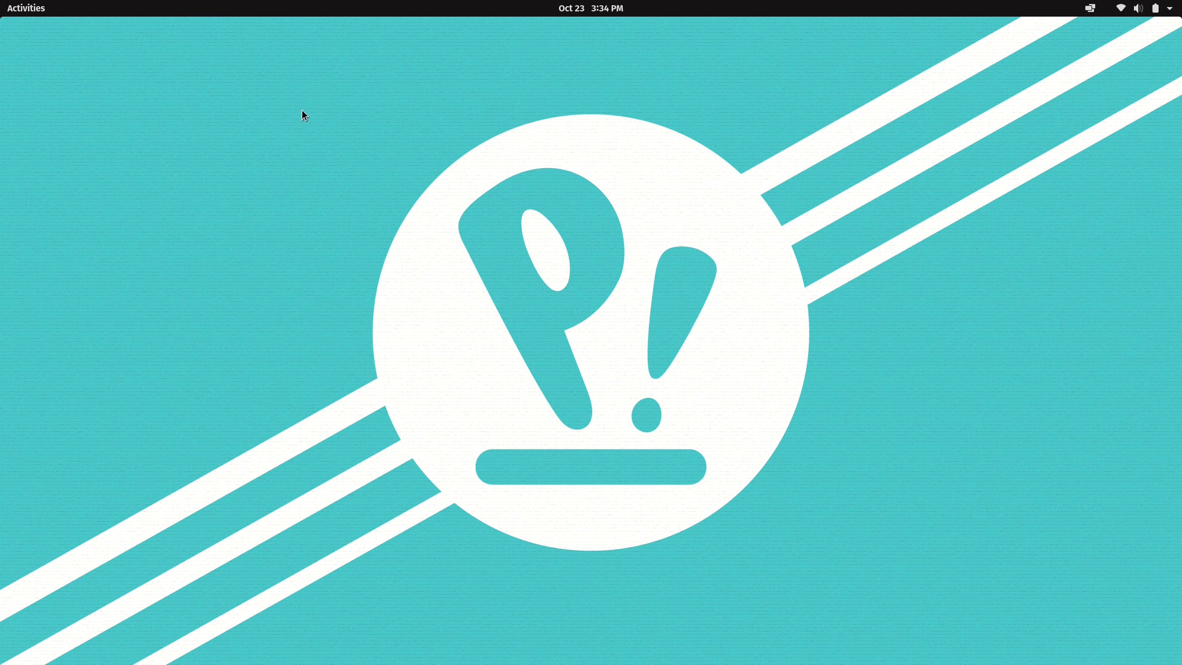
Launch Files from the Activities overview, then close its window
left_click(27, 8)
left_click(31, 300)
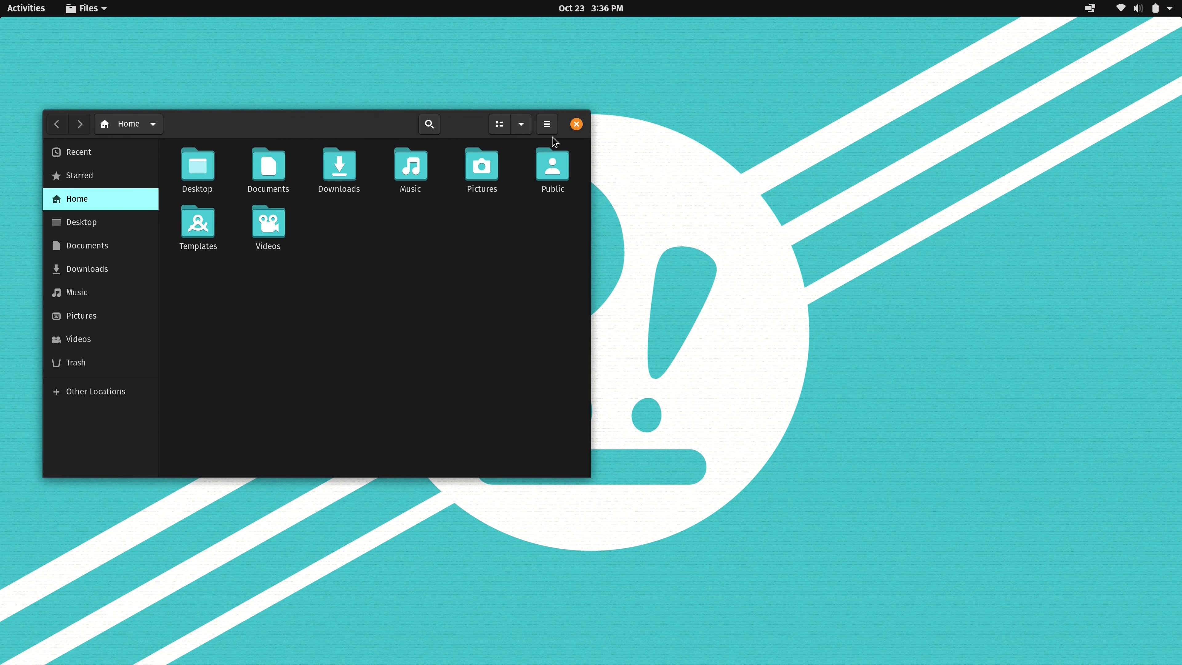
left_click(576, 124)
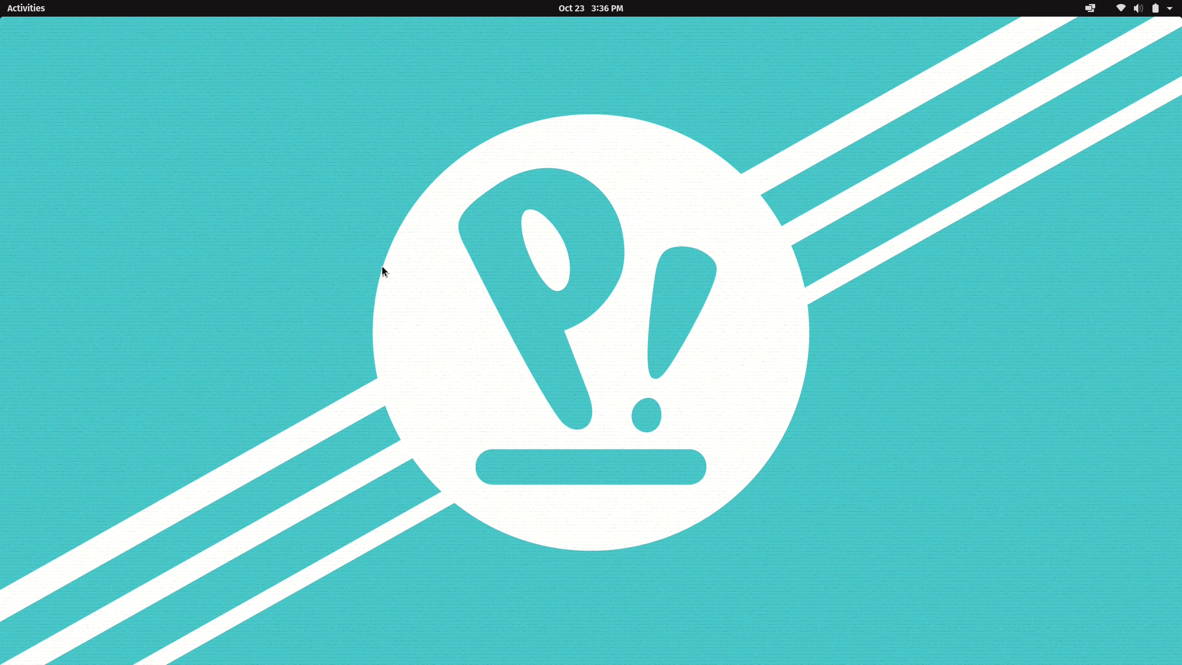
In the app grid, combine Calculator and Calendar into a folder named 'Stuff'
key("super")
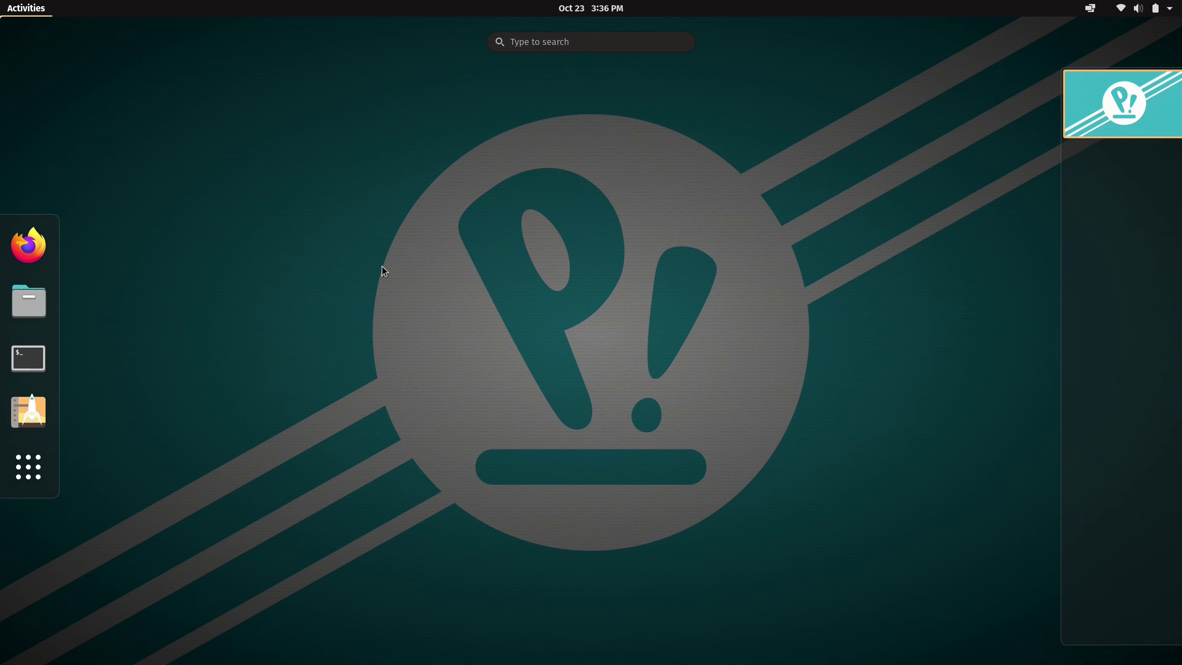
left_click(32, 467)
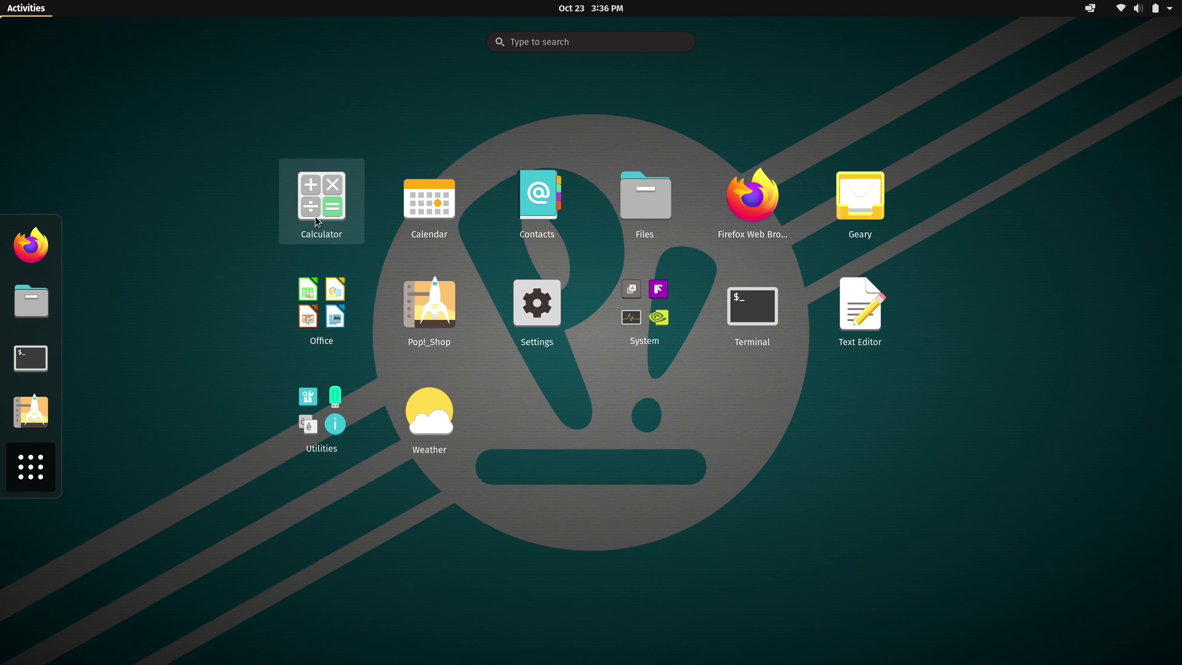
left_click_drag(317, 201, 411, 218)
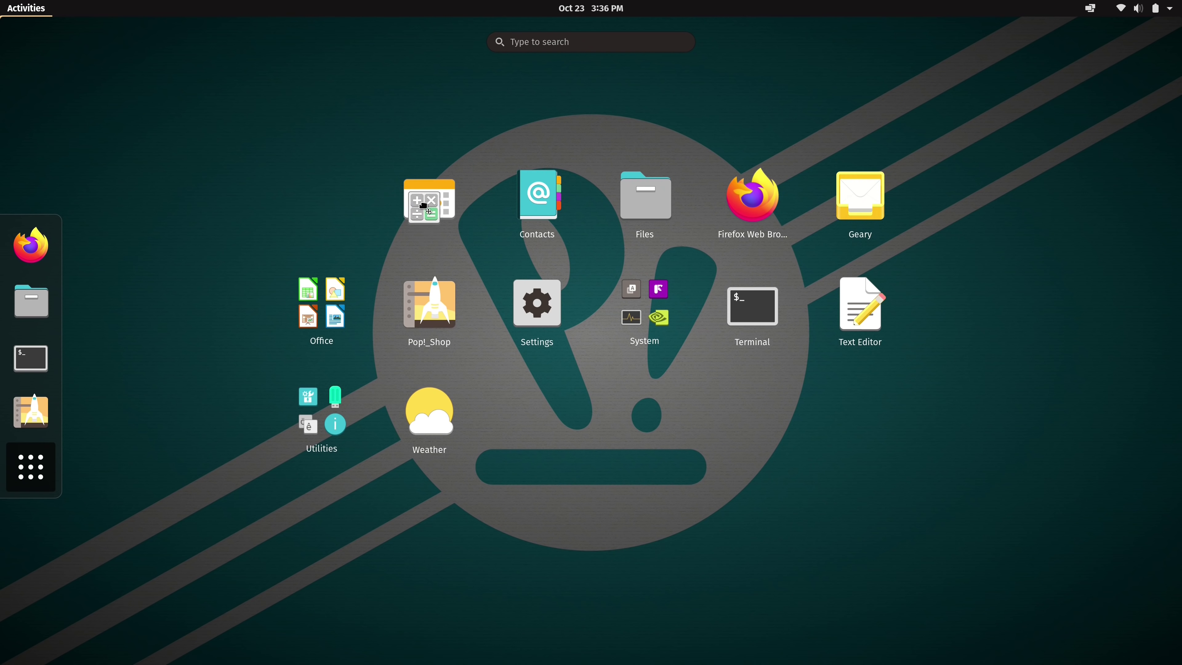
left_click(332, 217)
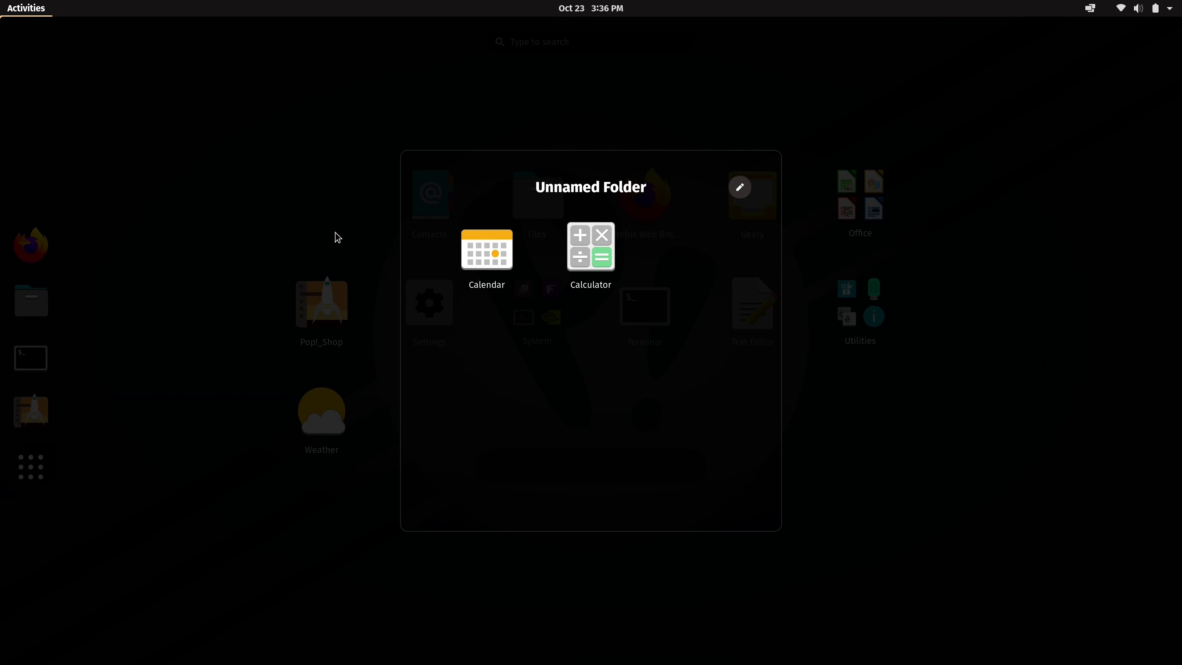
left_click(740, 188)
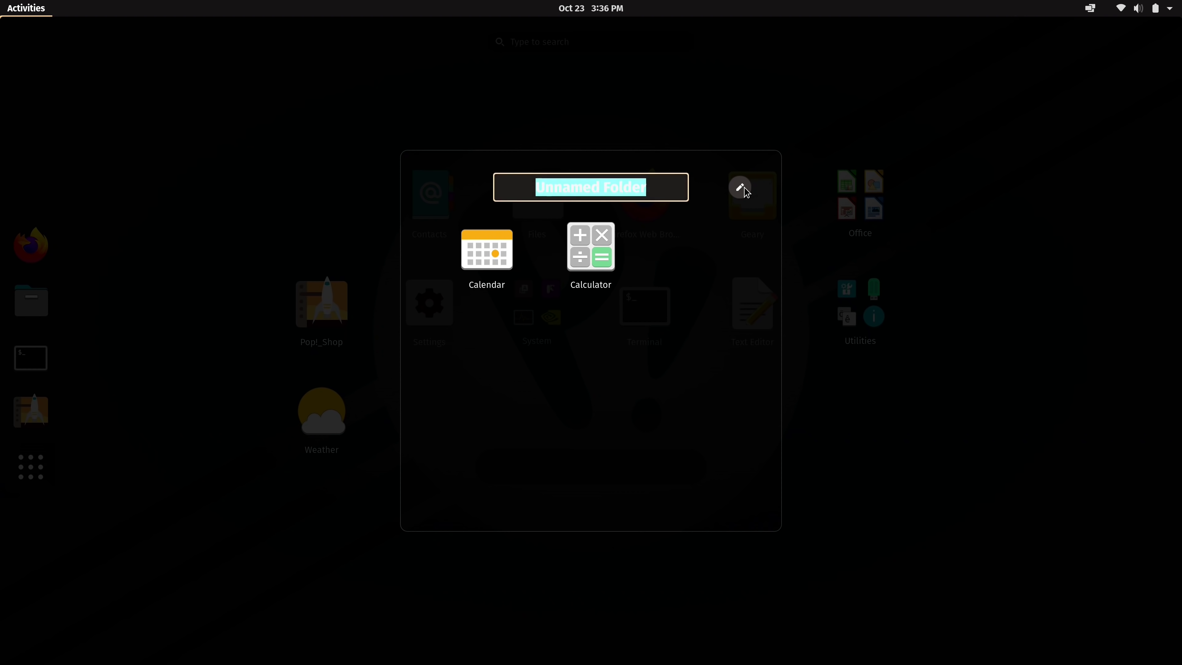
type("Stuff")
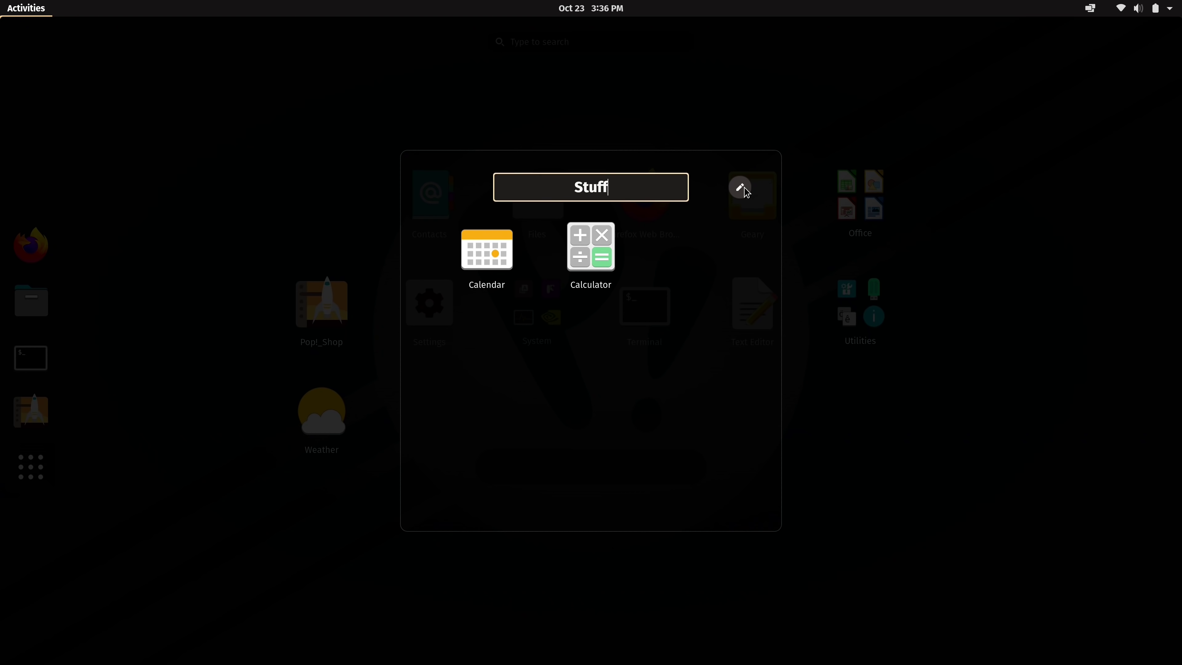
key("Return")
Put the Stuff folder second, and move Settings and Terminal into the first row
left_click(295, 215)
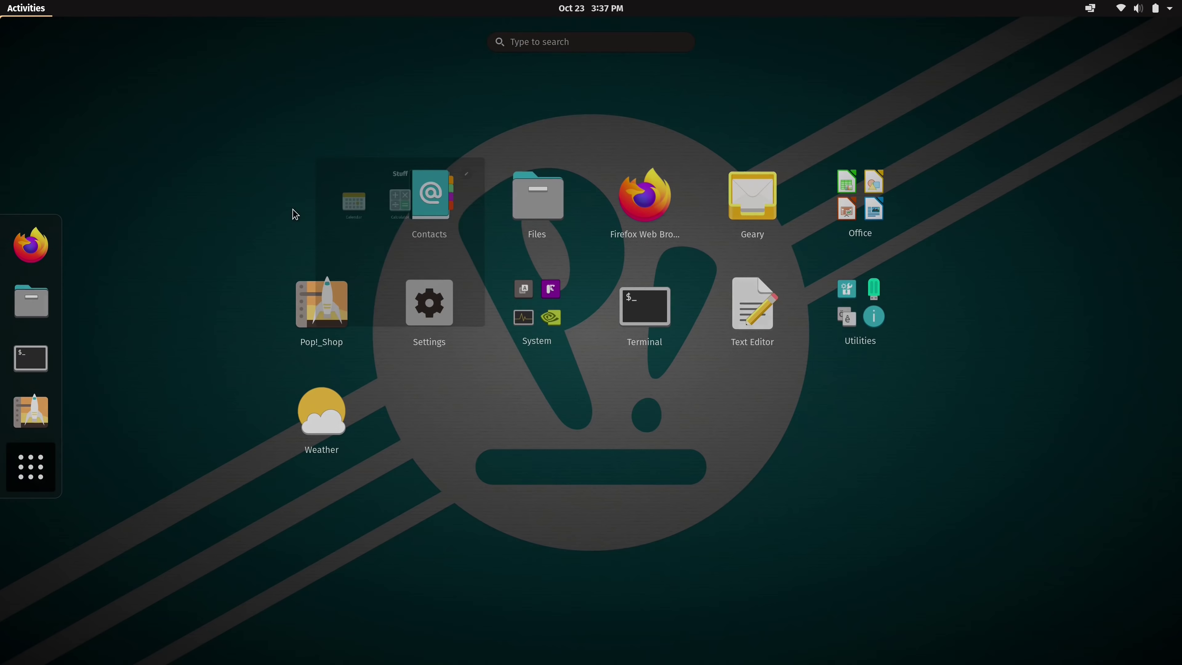
left_click_drag(335, 210, 430, 198)
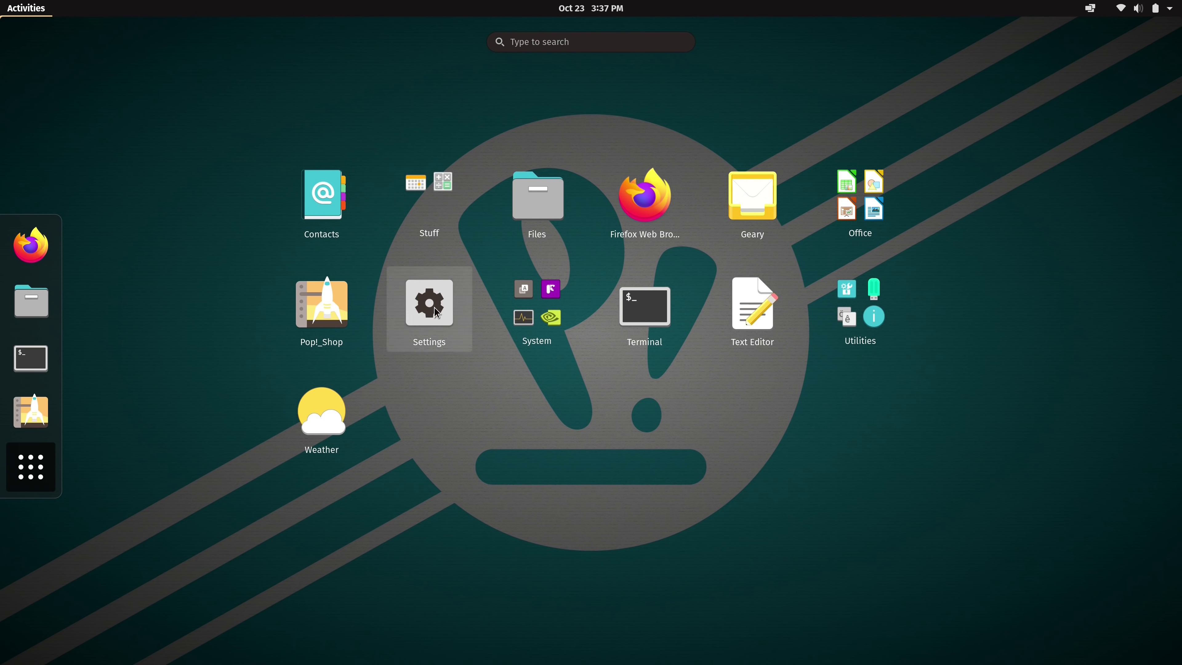
left_click_drag(437, 313, 651, 207)
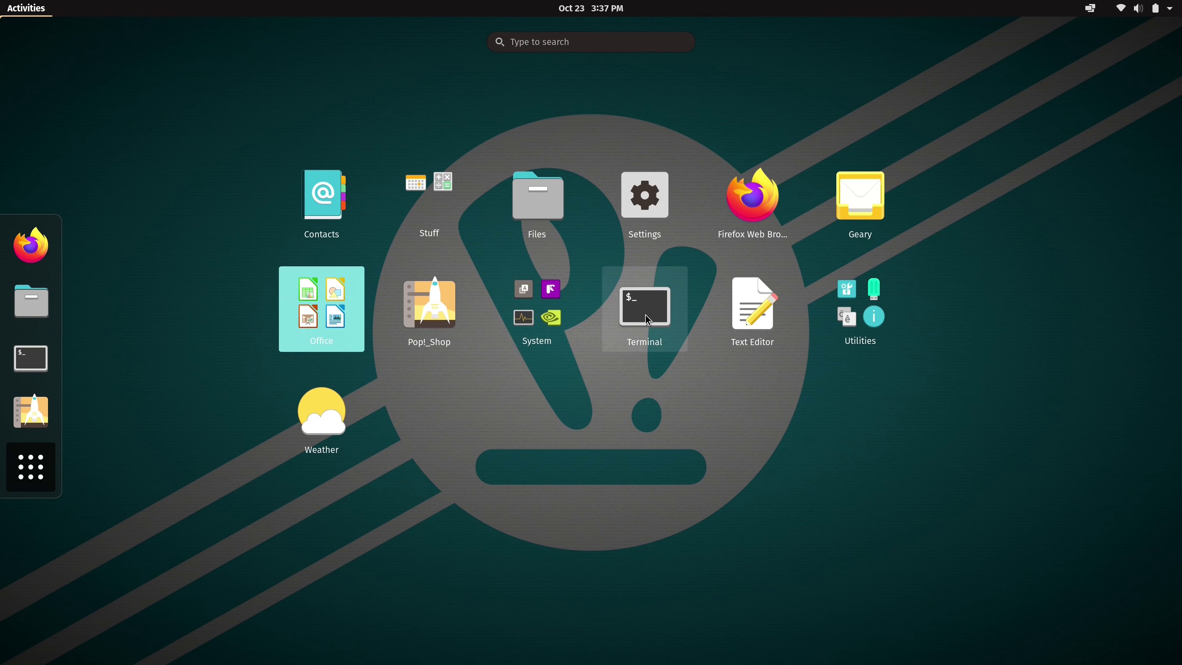
left_click_drag(647, 320, 702, 199)
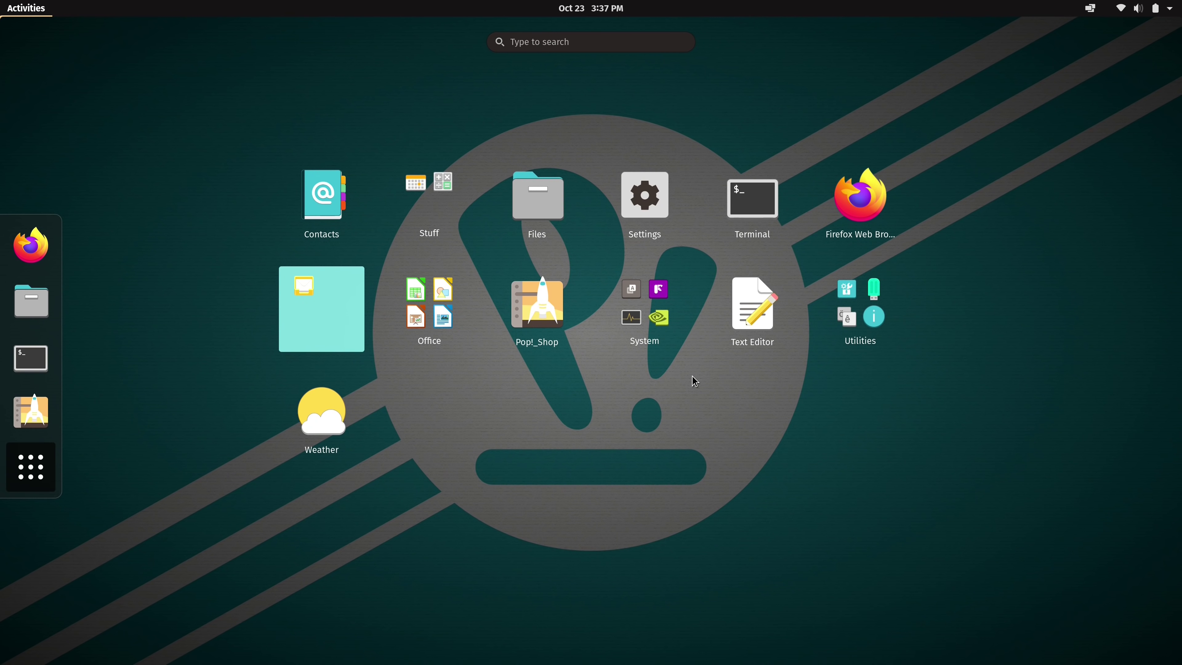
Look inside the System and Office folders, then close them
left_click(649, 334)
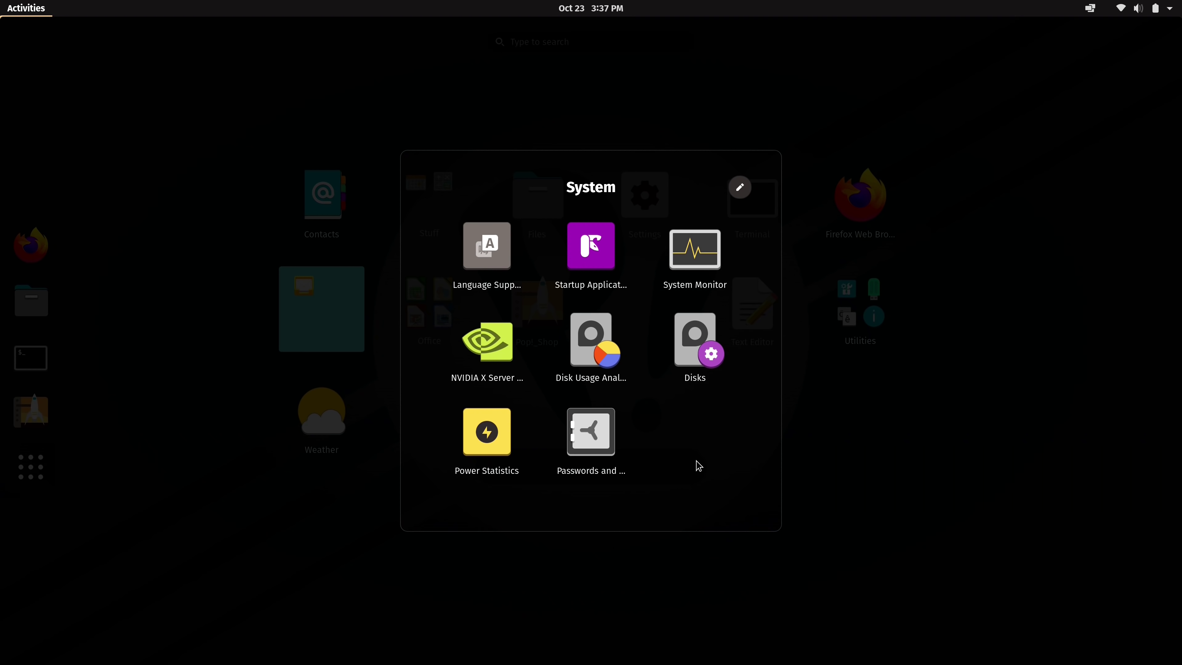
left_click(867, 460)
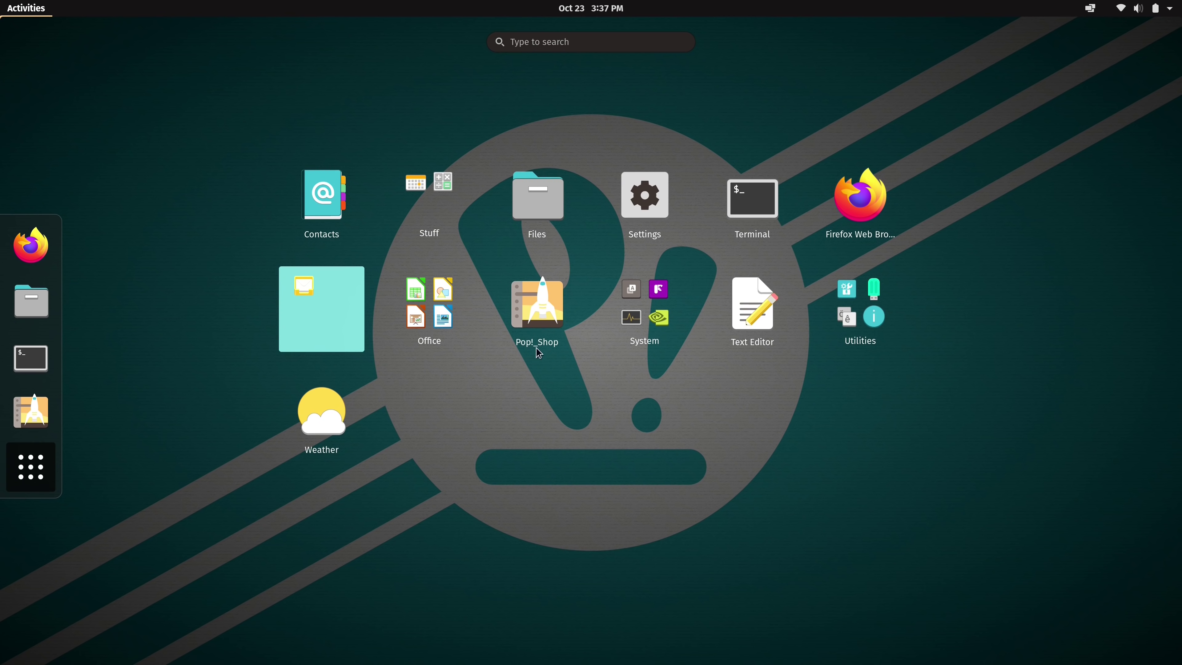
left_click(438, 318)
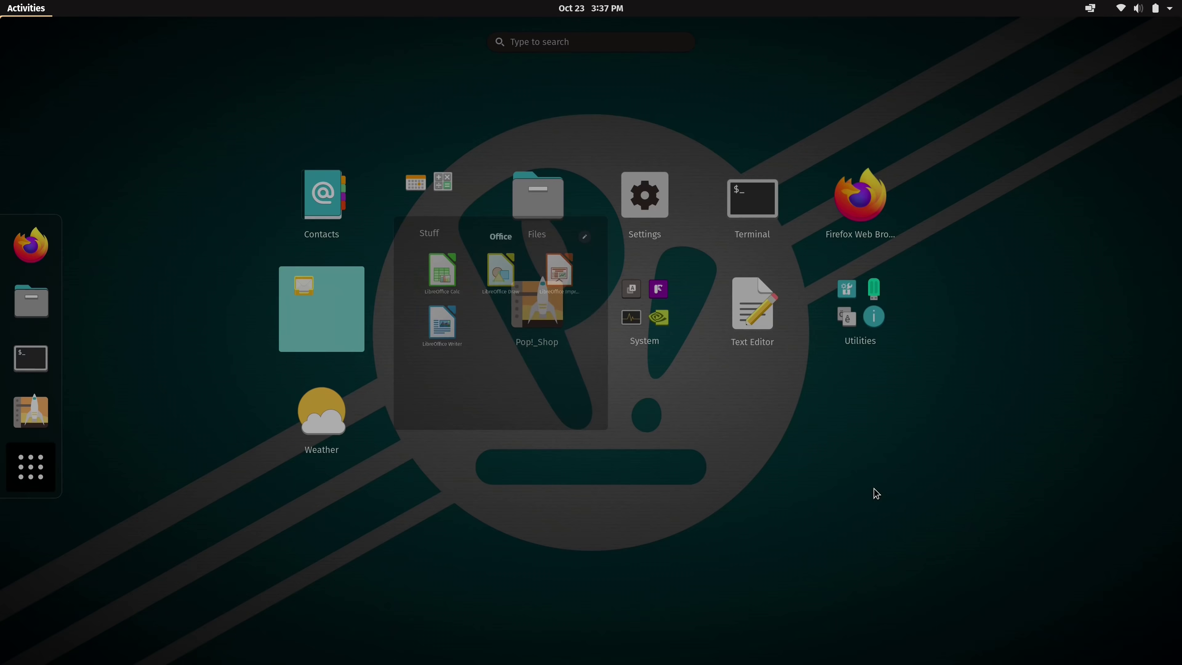
left_click(876, 493)
Return to the desktop and launch Settings by searching 'sett' in Activities
left_click(877, 493)
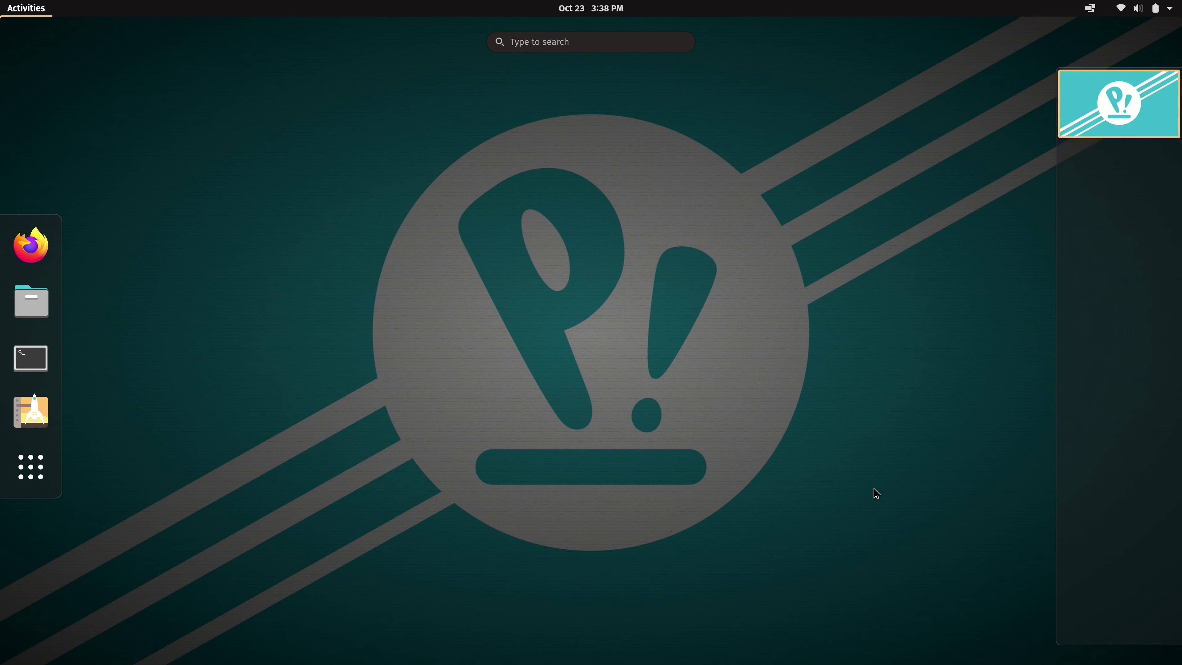
left_click(877, 493)
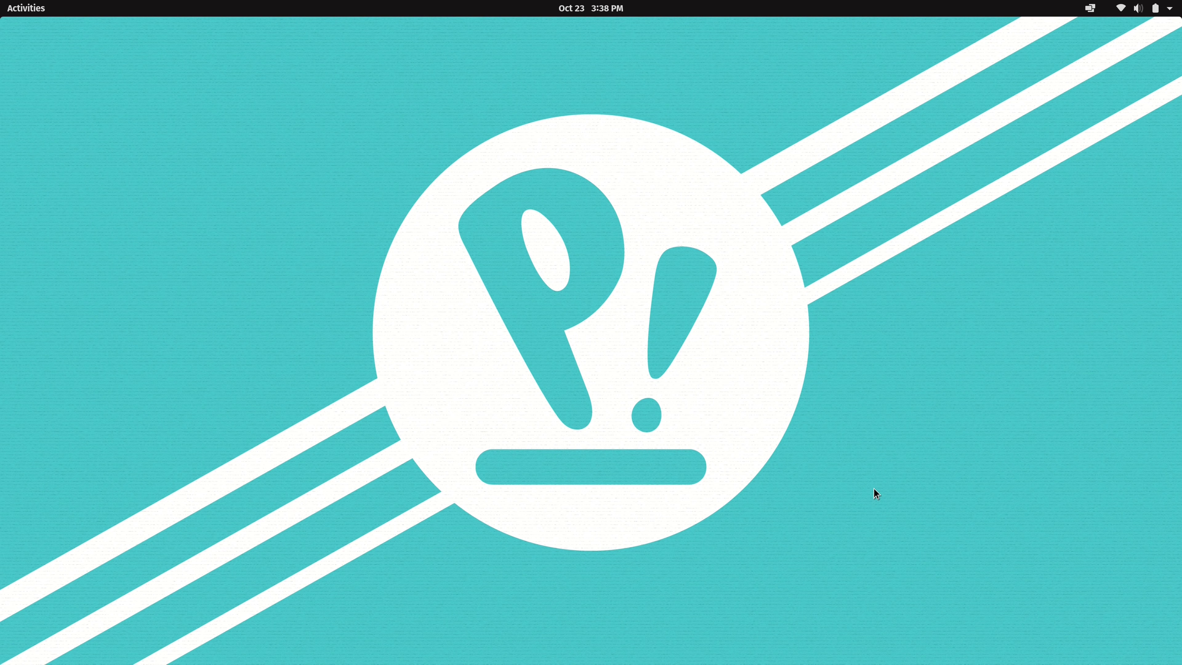
key("super")
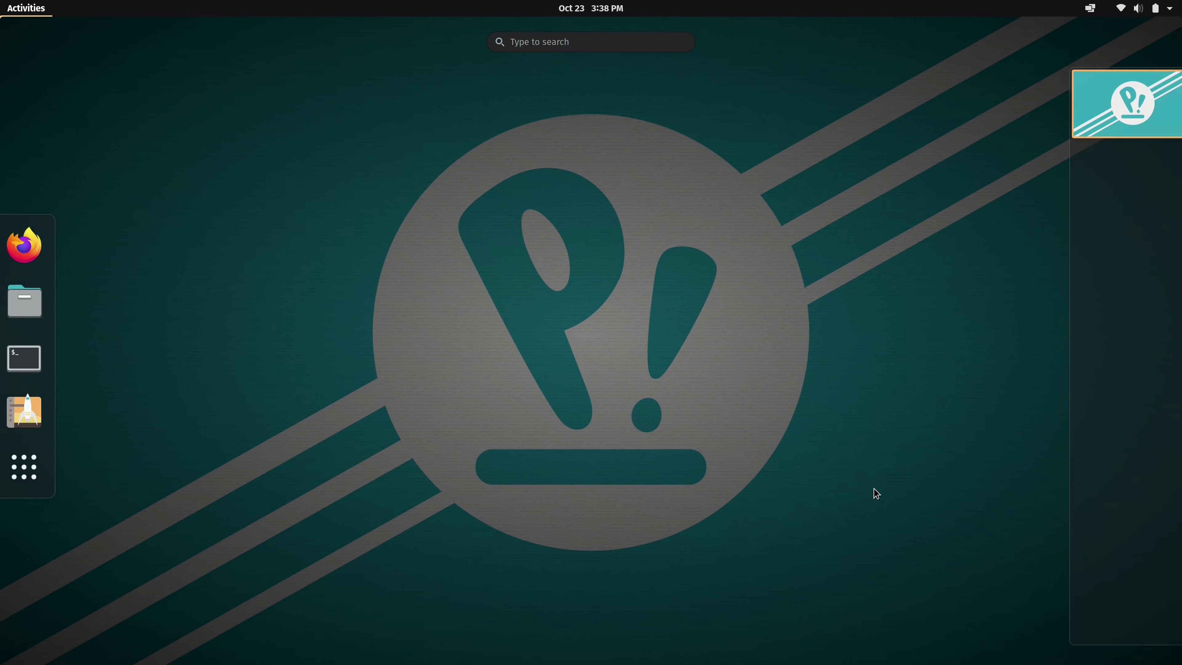
type("sett")
left_click(547, 111)
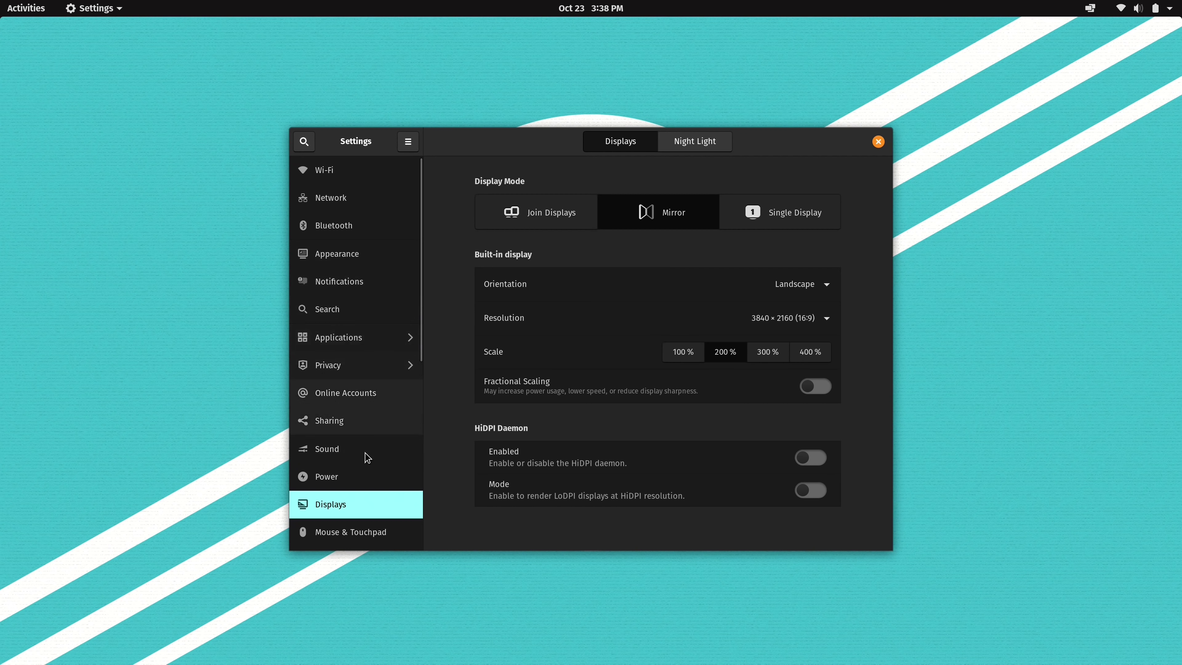
Switch on Show Battery Percentage on the Power page and open the notifications panel
left_click(352, 477)
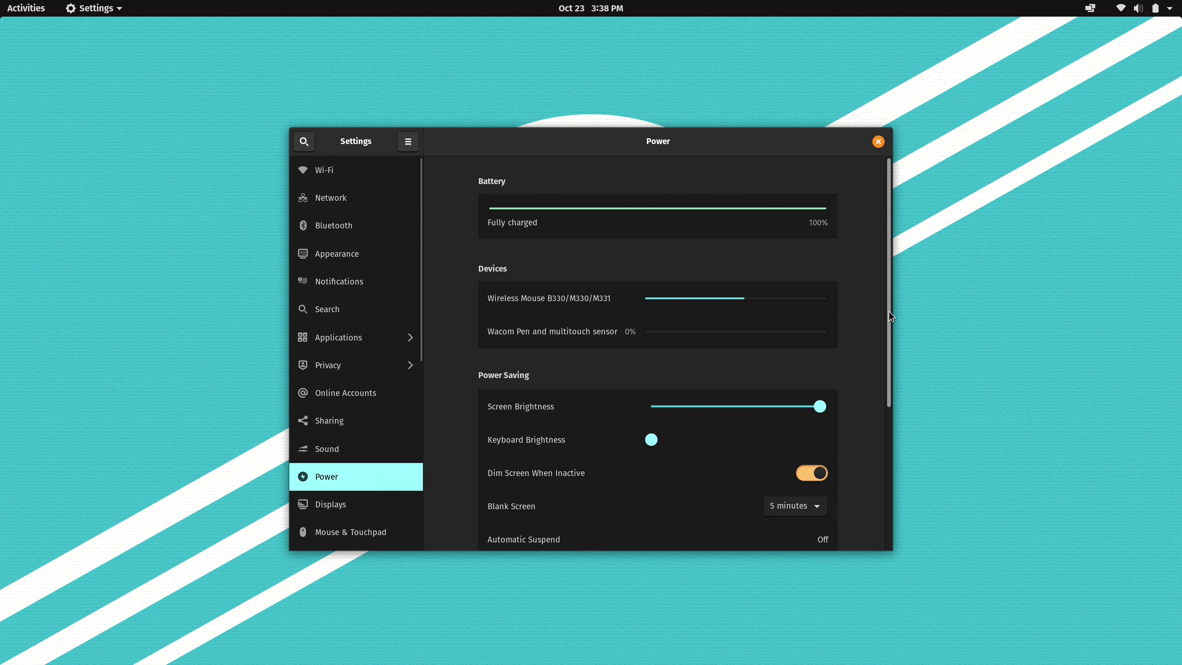
left_click_drag(888, 311, 903, 470)
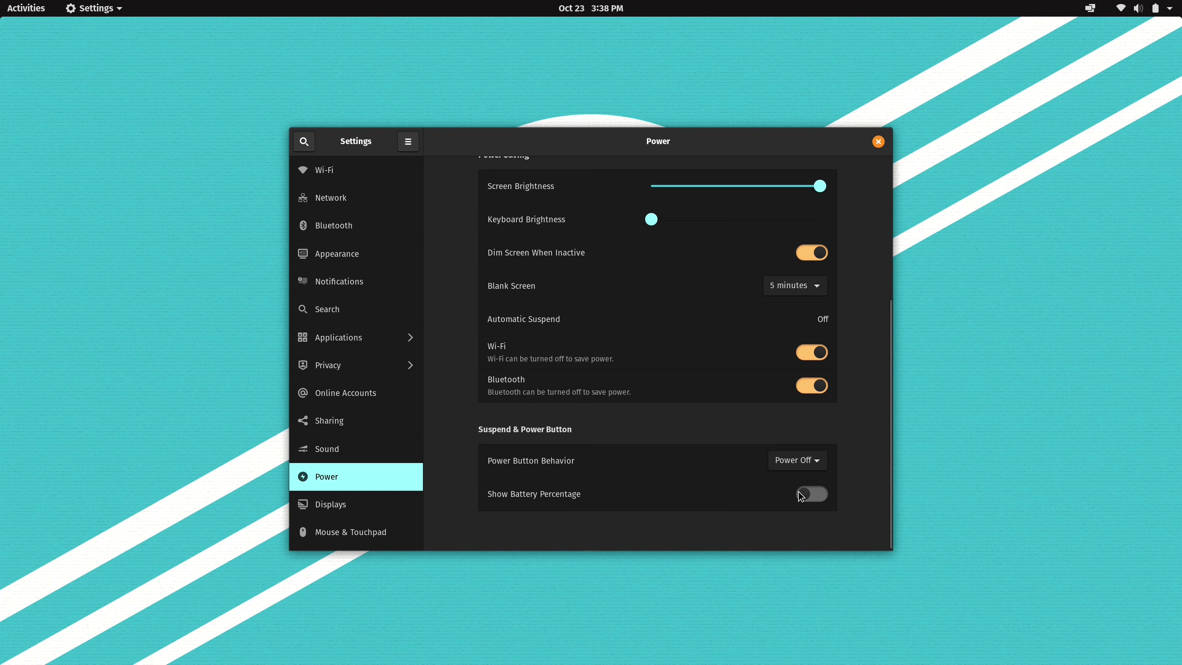
left_click(808, 494)
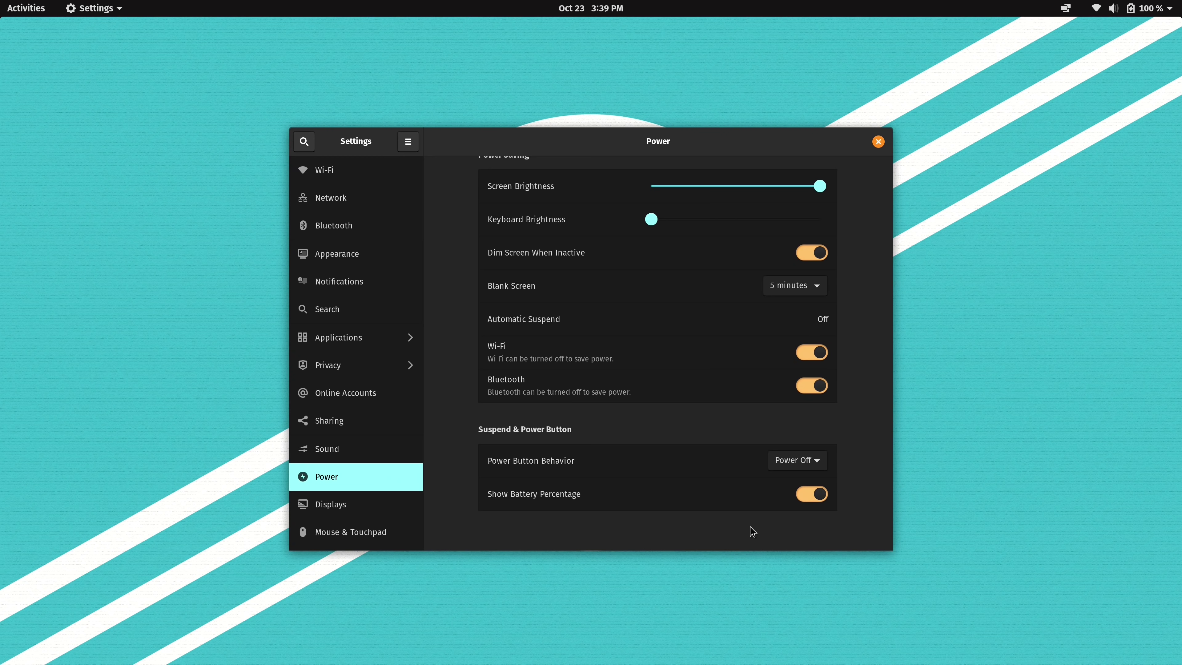
left_click(595, 9)
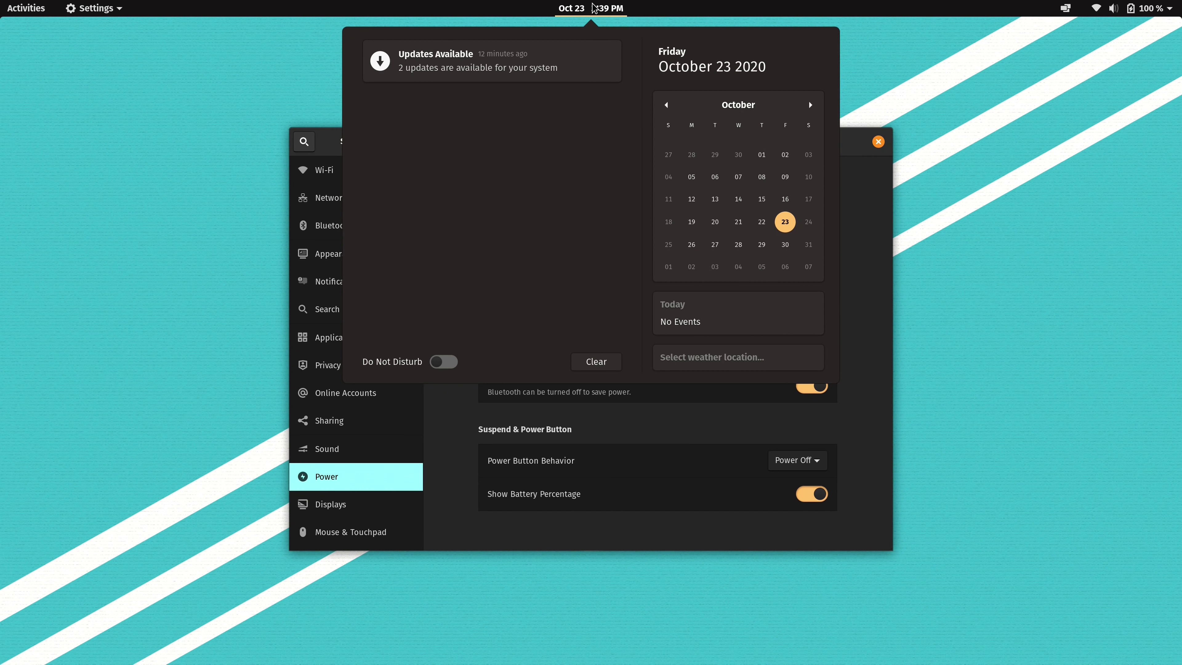
Review the October 2020 calendar and the Updates Available notice in the notifications panel
mouse_move(457, 76)
Close the calendar panel and bring up the Activities overview
left_click(996, 386)
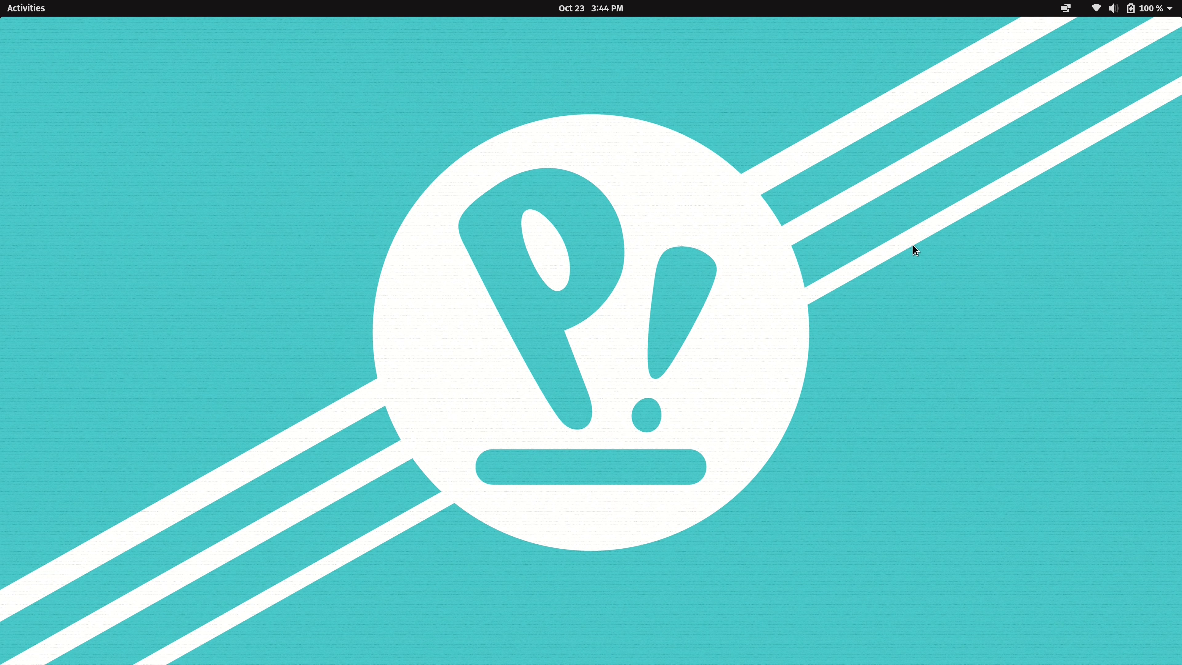
left_click(27, 8)
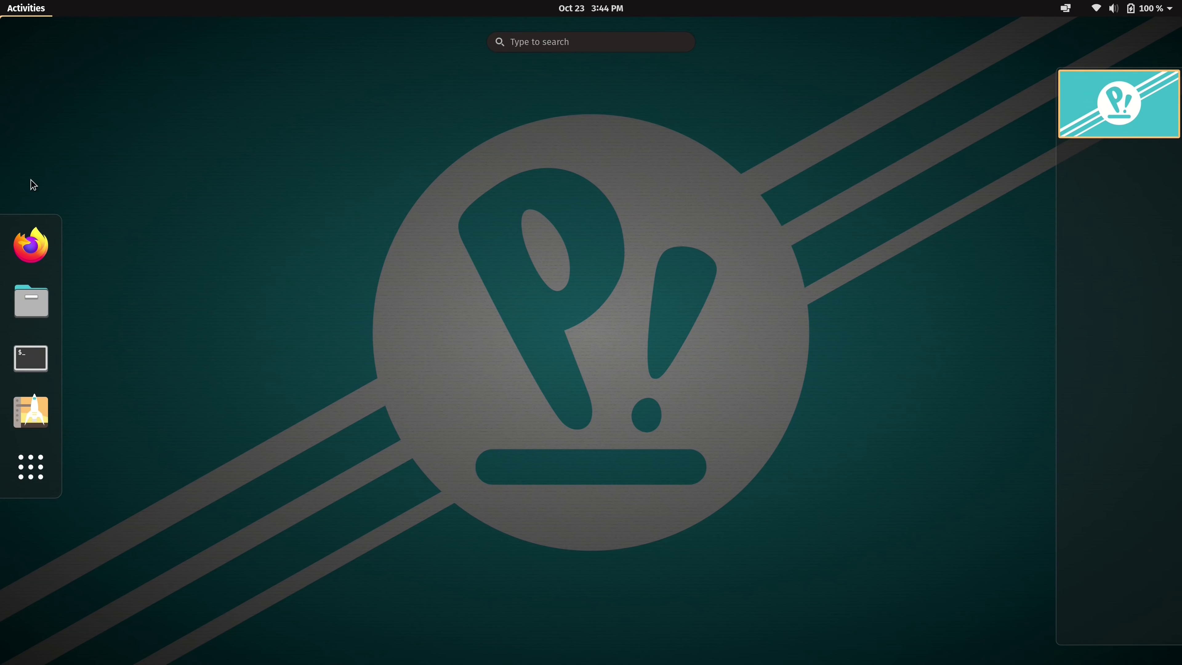
Open a Files window on Home and a Terminal, then move the terminal down-right
left_click(43, 328)
left_click(26, 8)
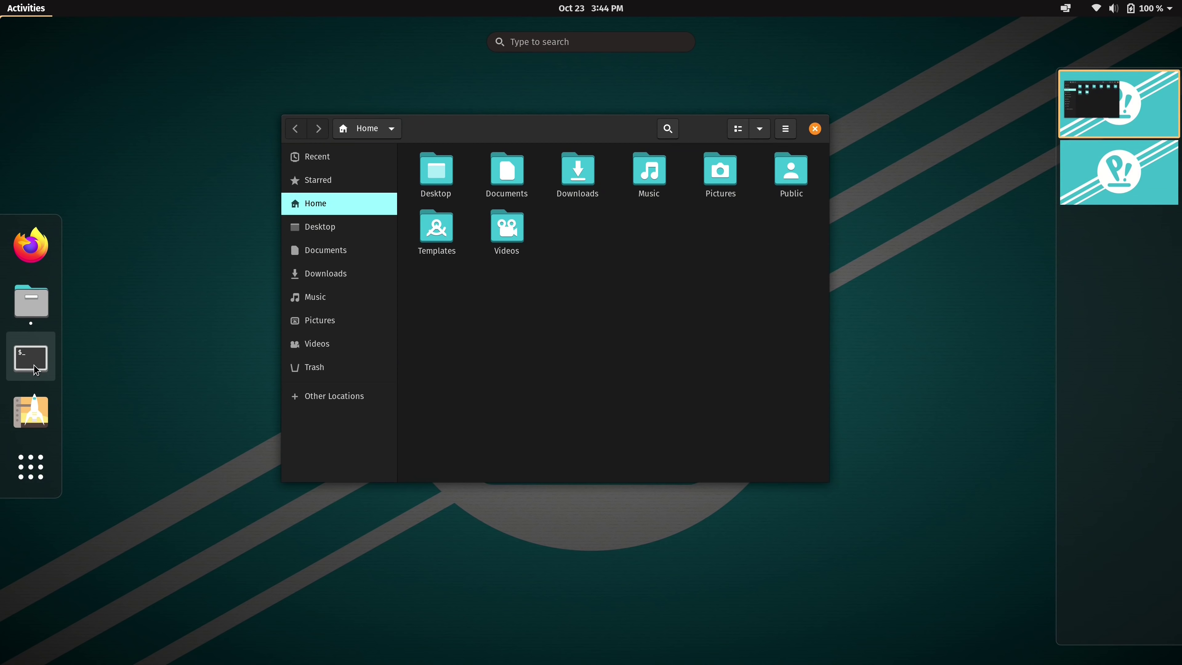
left_click(30, 358)
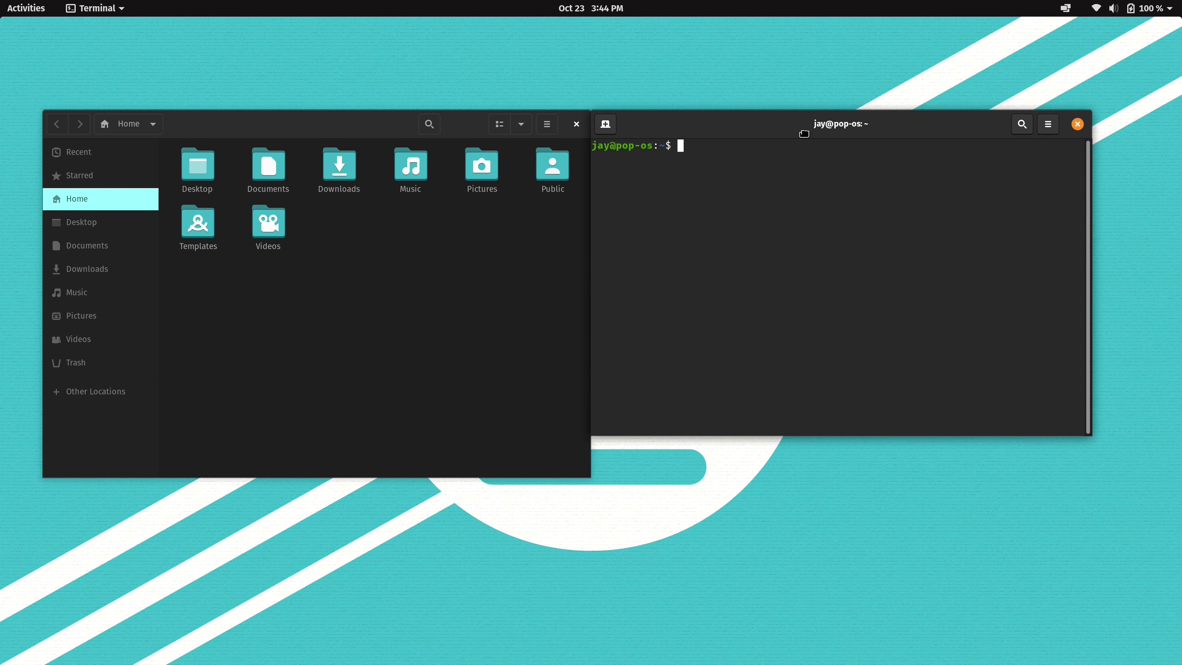
left_click_drag(803, 134, 837, 196)
Turn on automatic window tiling and show the full list of tiling shortcuts
left_click(1066, 10)
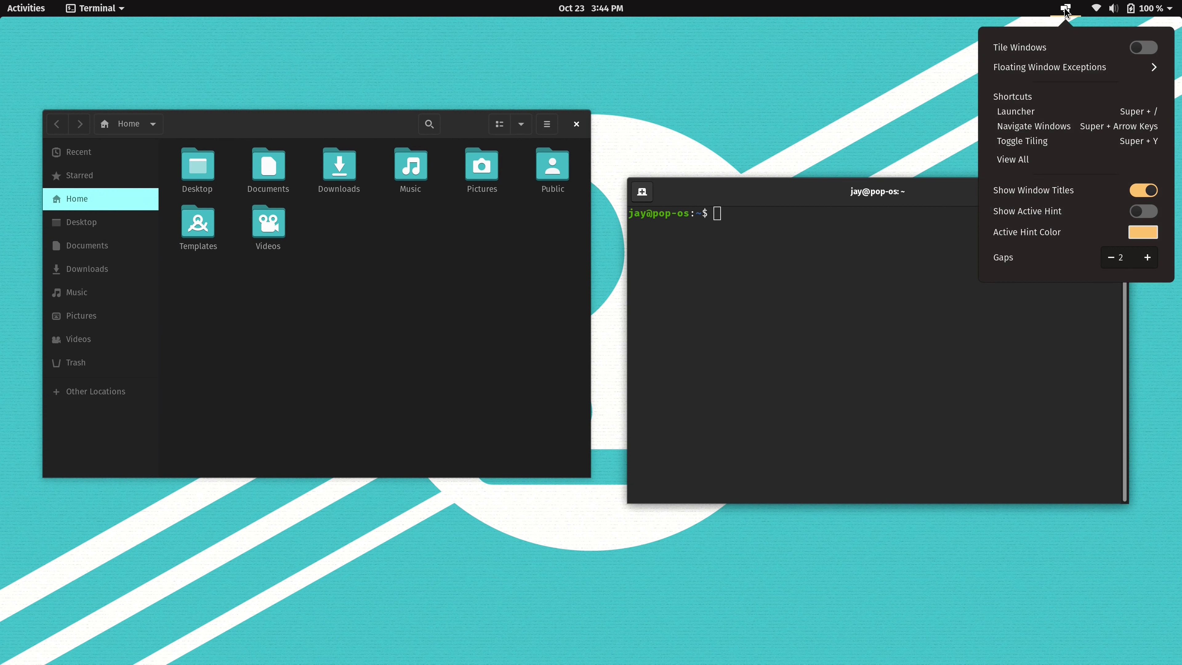
left_click(1070, 47)
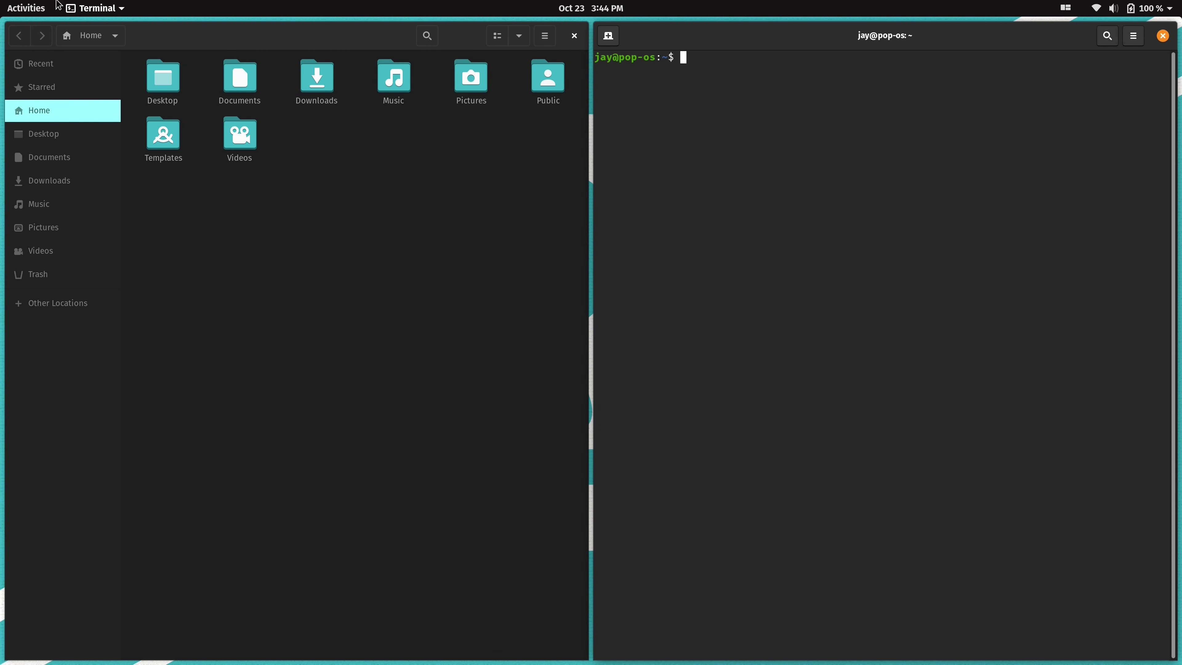
left_click(25, 8)
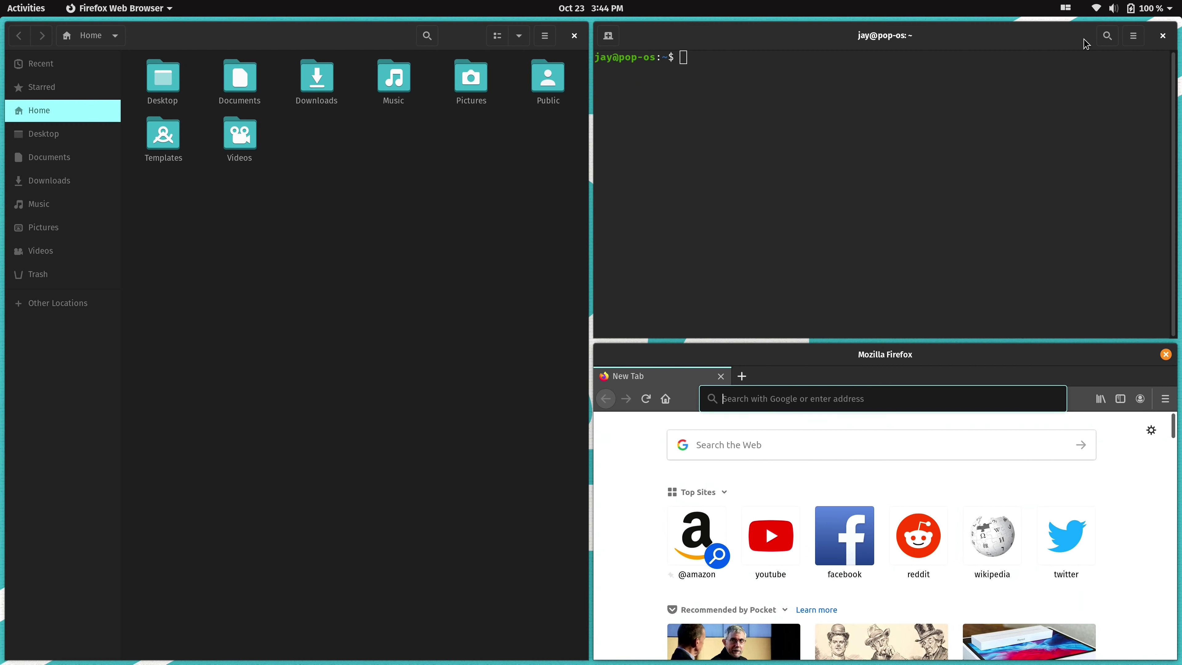
left_click(1069, 9)
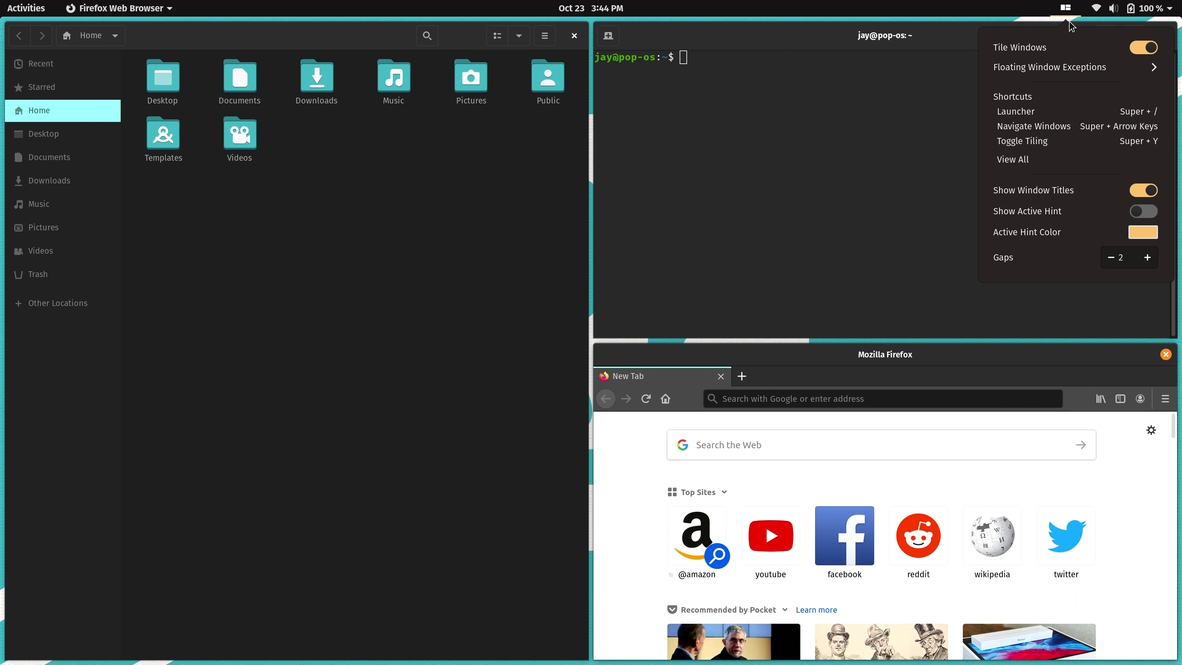
left_click(1032, 160)
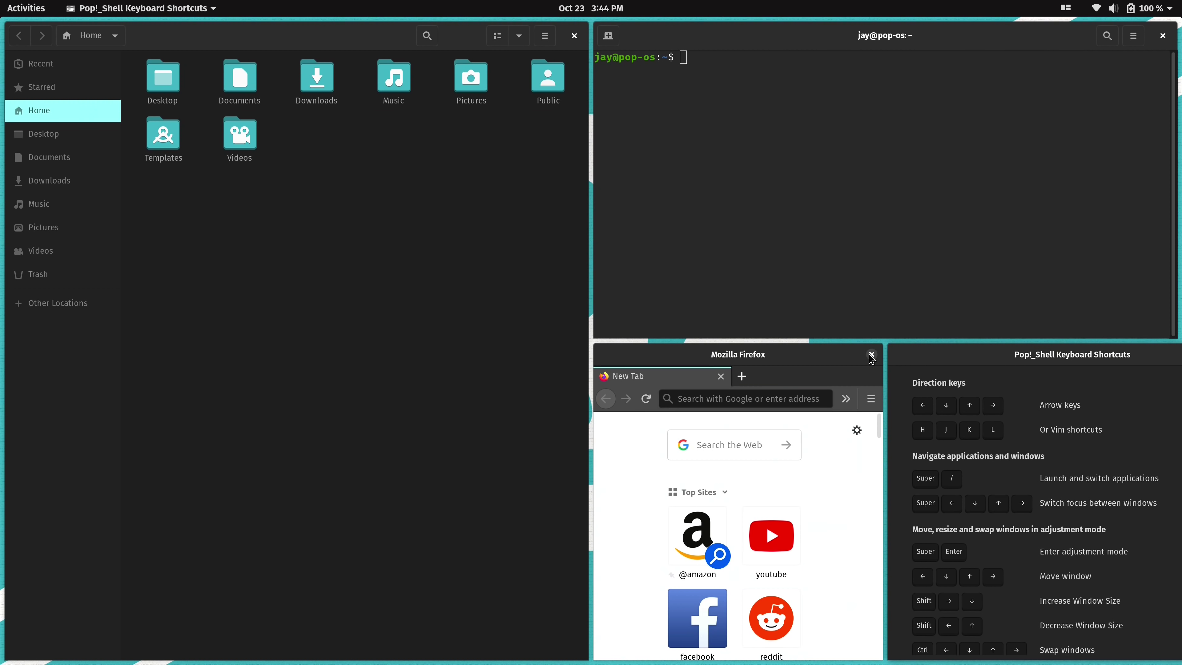
Close Firefox and Terminal, leaving Files and the Keyboard Shortcuts reference tiled
left_click(872, 354)
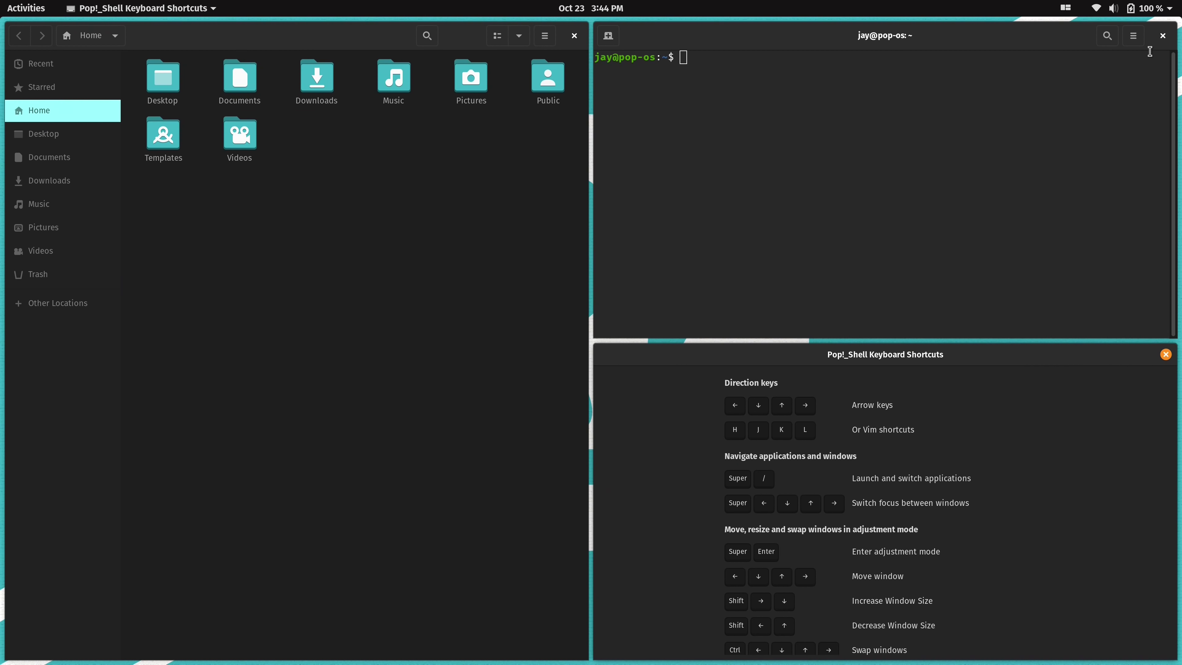
left_click(1164, 36)
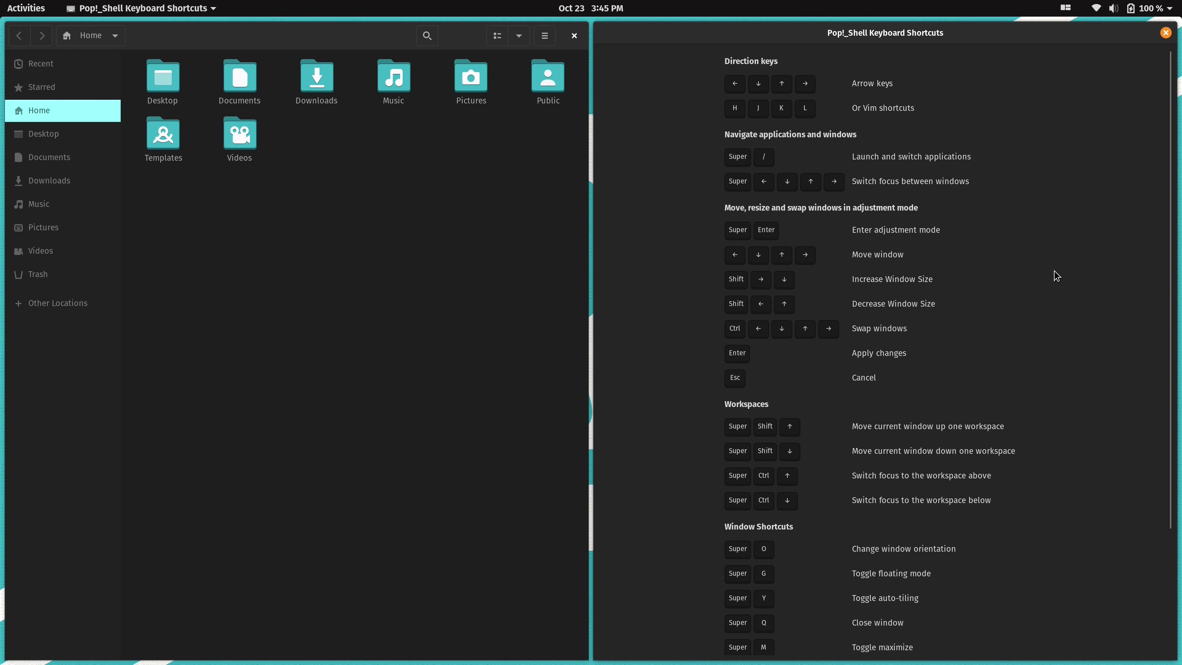
Launch Terminal from the Super+/ launcher by searching 'term'
key("super+slash")
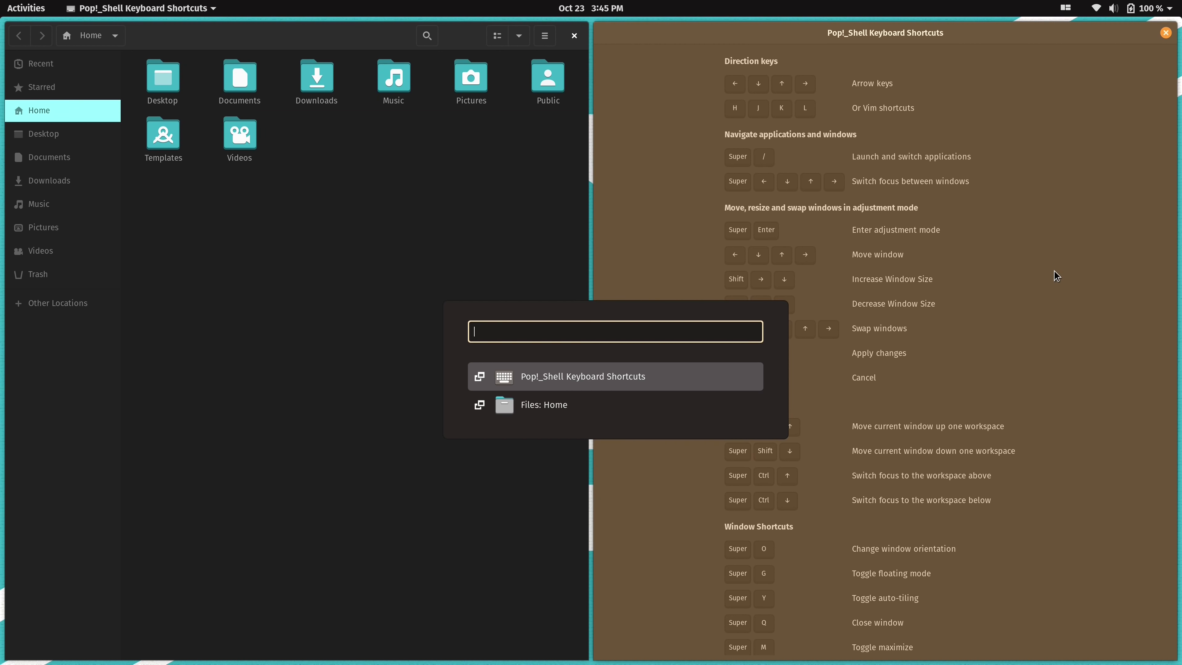
type("term")
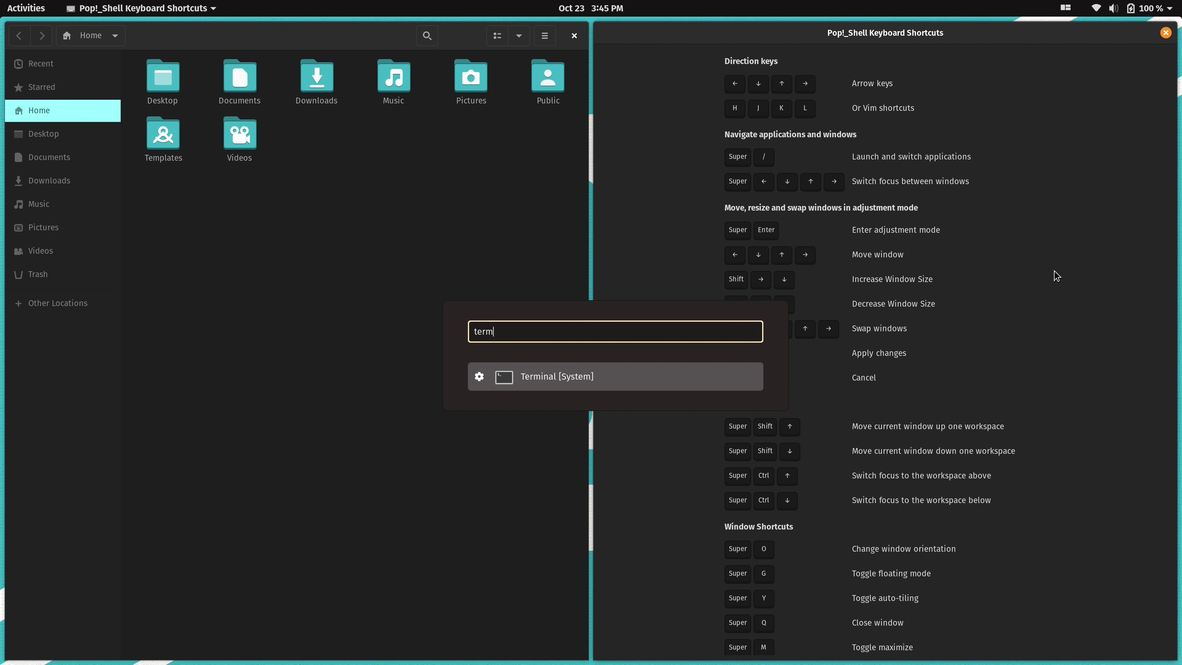
key("Return")
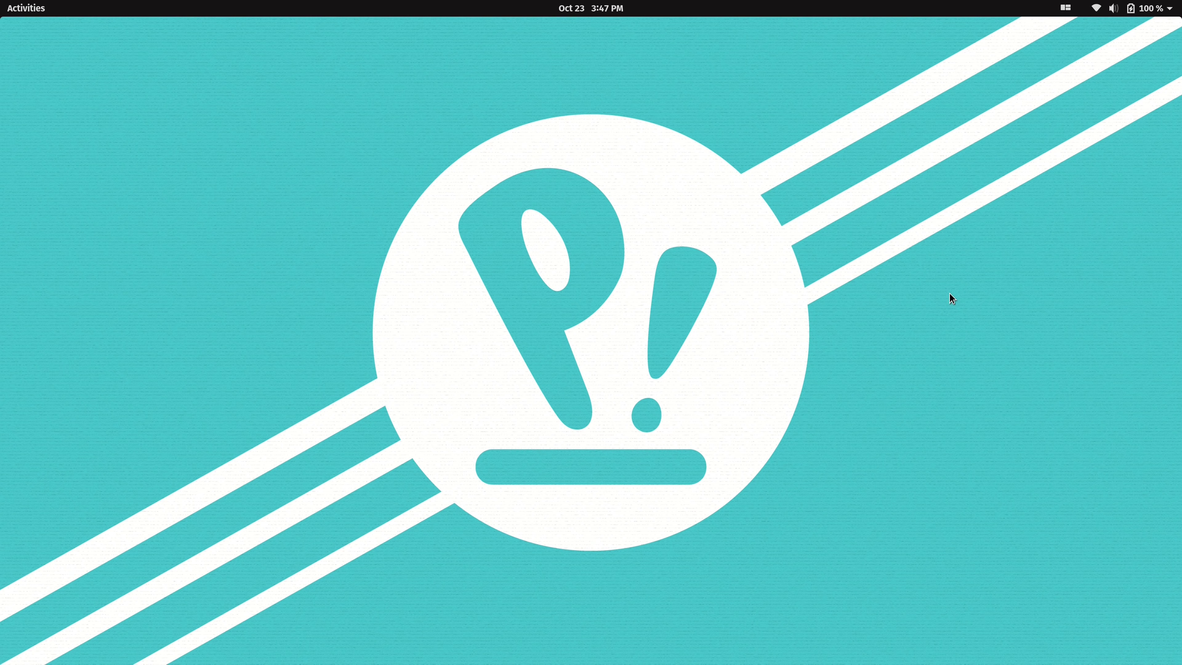
Open Files at Home and a Terminal, then stack the Terminal onto Files as tabs
key("super")
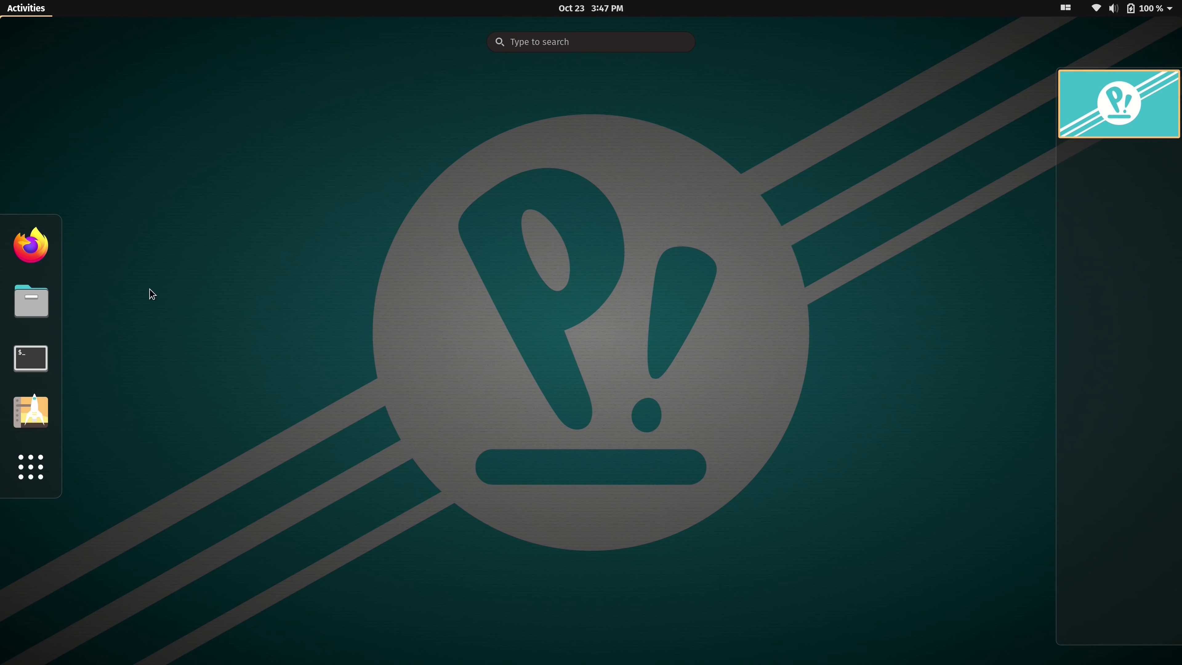
left_click(28, 308)
key("super")
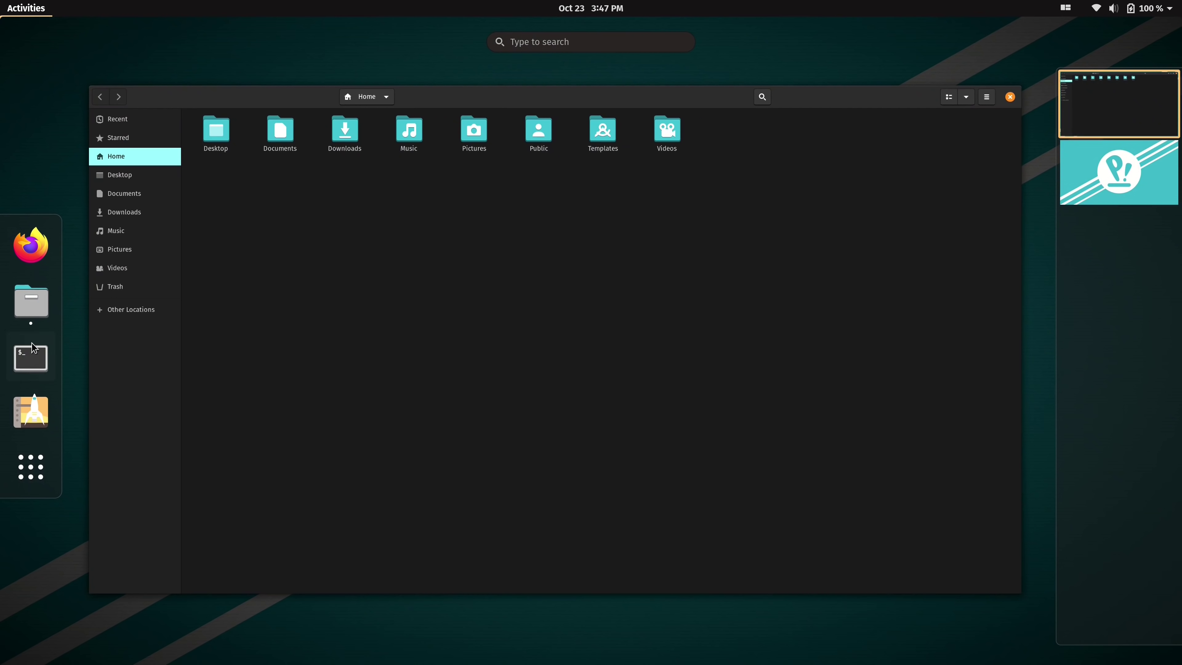
left_click(31, 347)
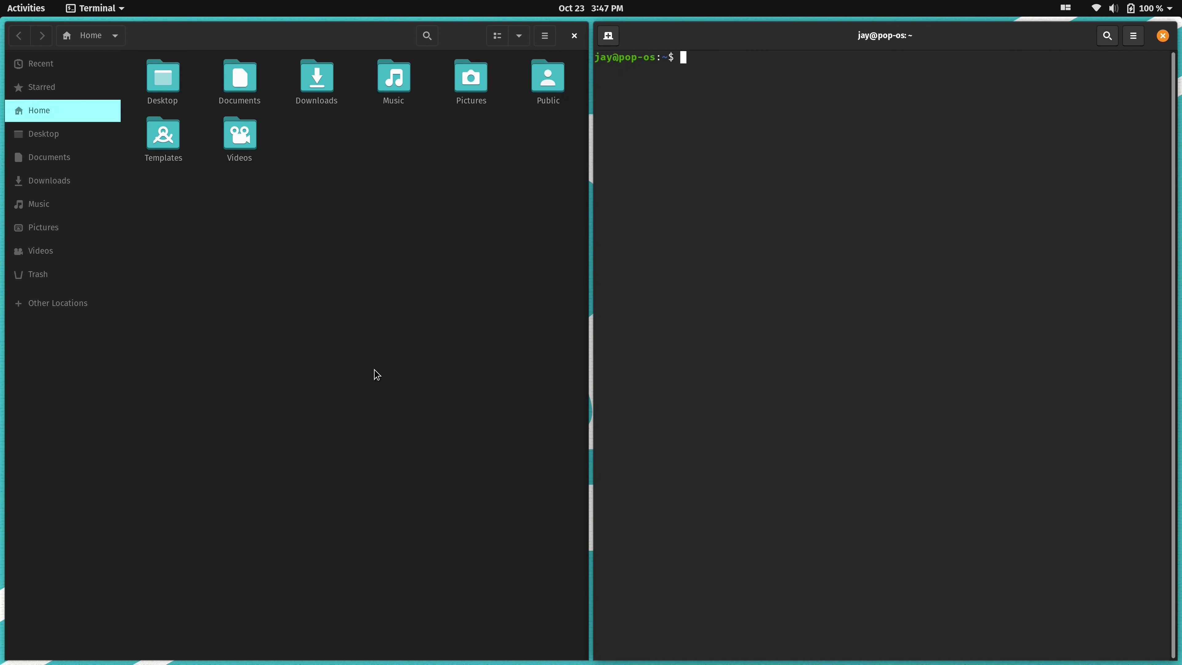
left_click(384, 420)
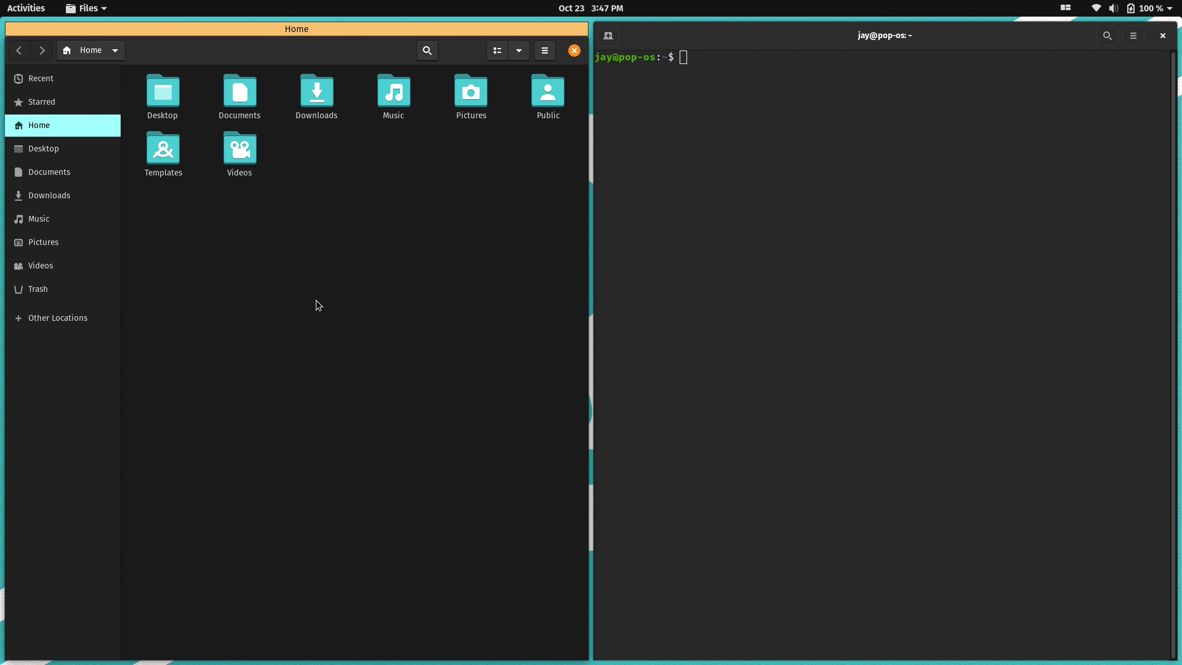
left_click_drag(750, 42, 344, 39)
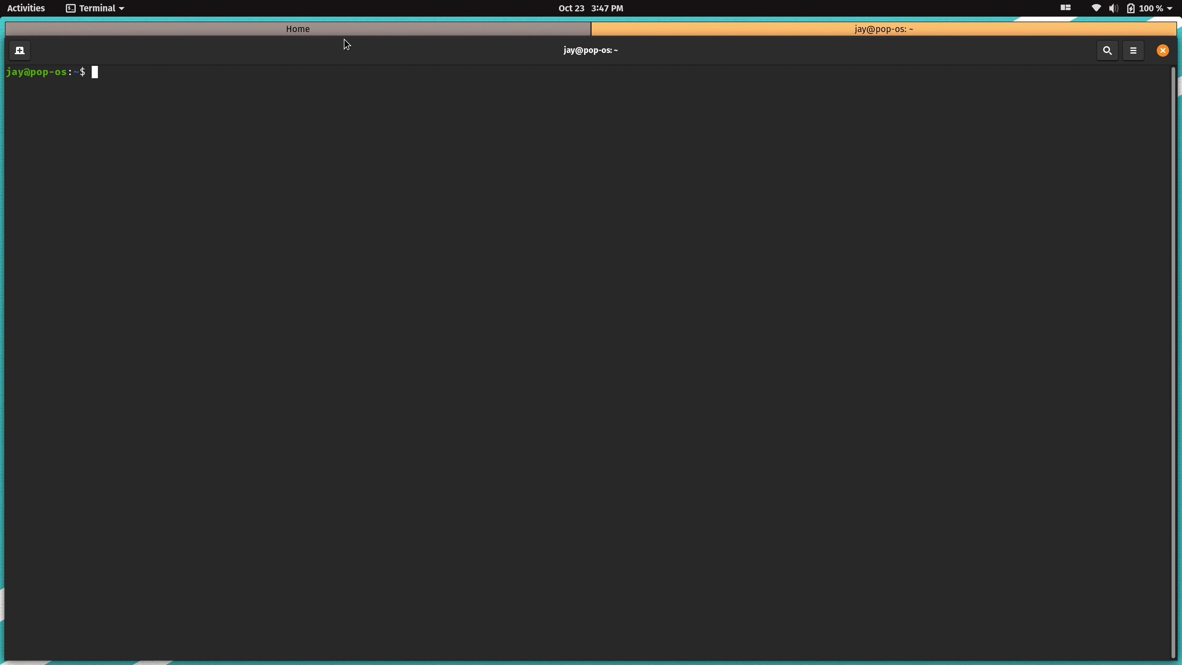
Switch the stack back and forth between the Home Files tab and the terminal tab
left_click(346, 28)
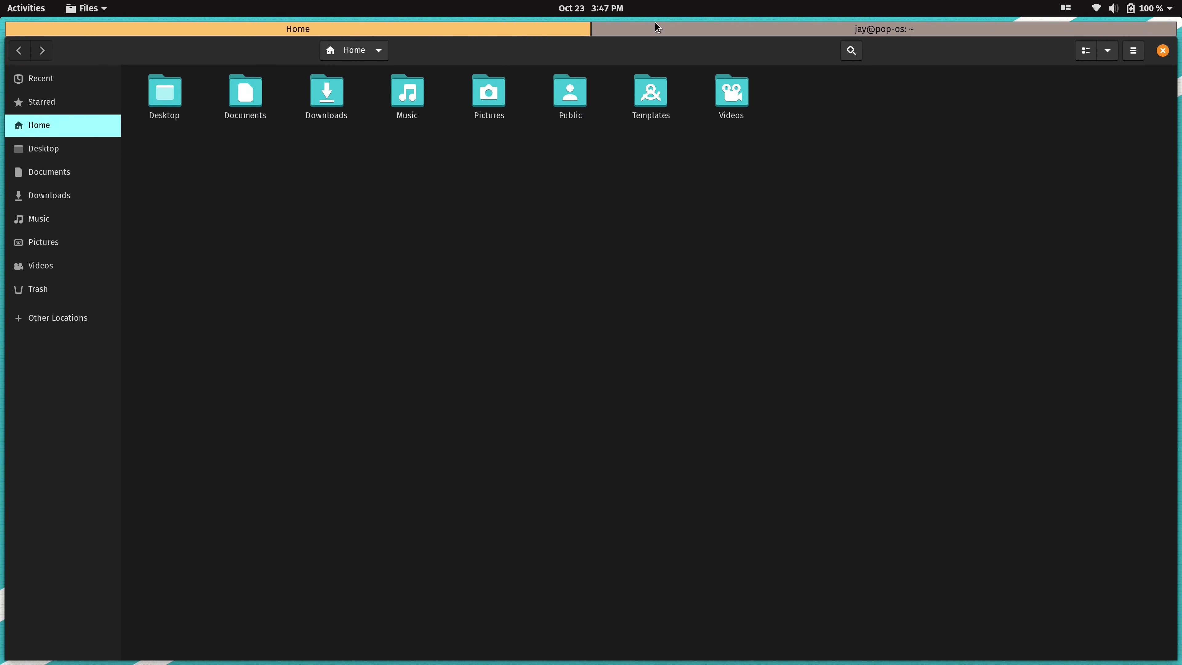
left_click(599, 31)
left_click(520, 29)
left_click(639, 27)
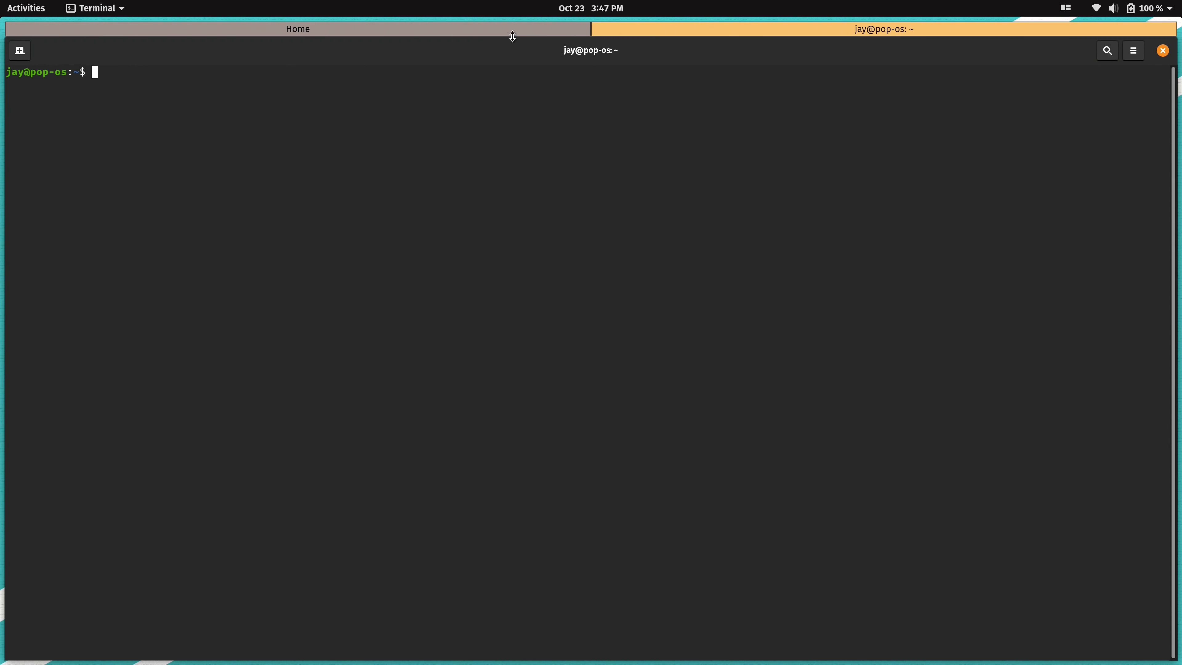
left_click(520, 28)
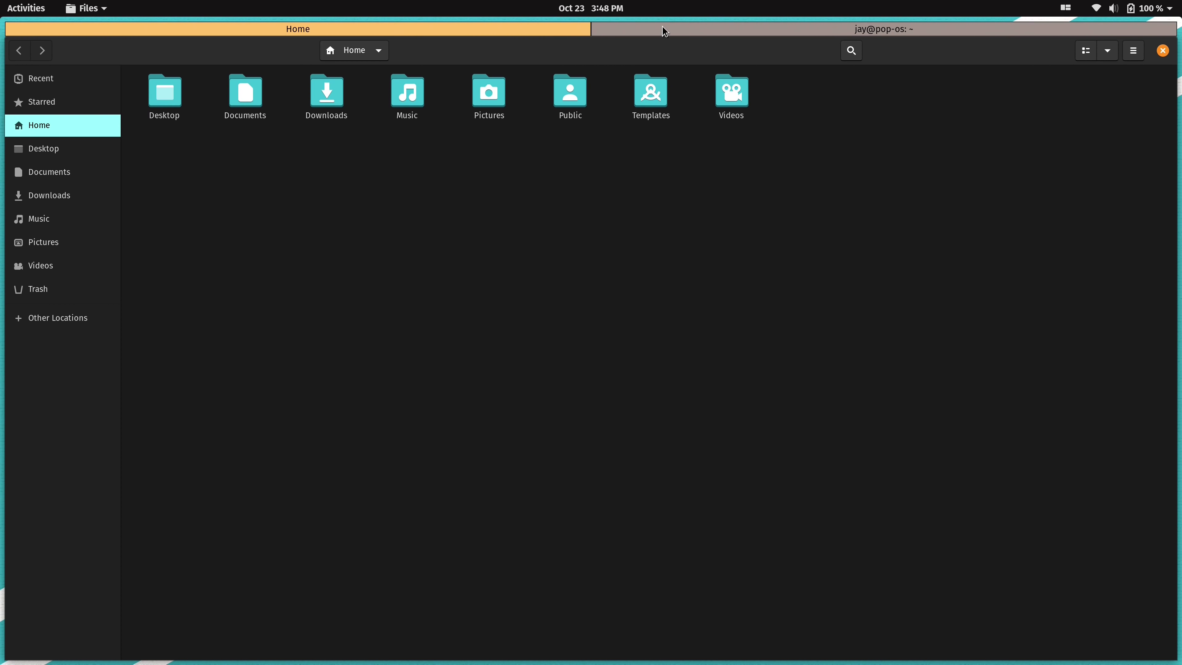
Flip between the two tabs once more, then close the Files and Terminal windows
left_click(662, 26)
left_click(521, 28)
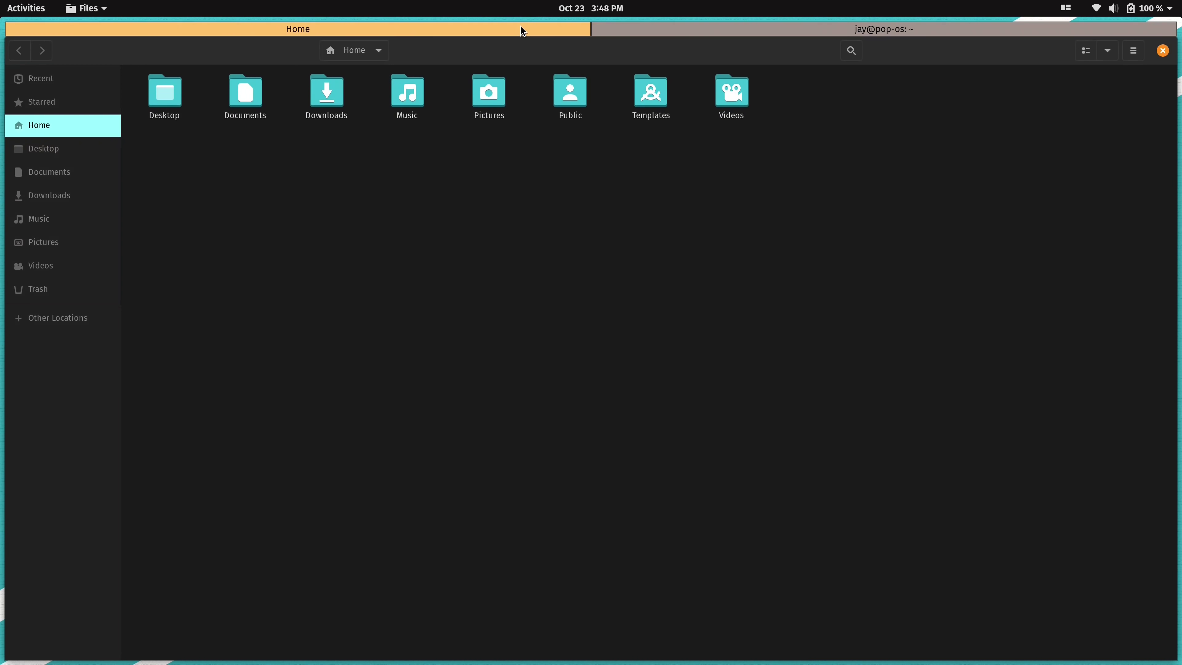
left_click(628, 27)
left_click(538, 27)
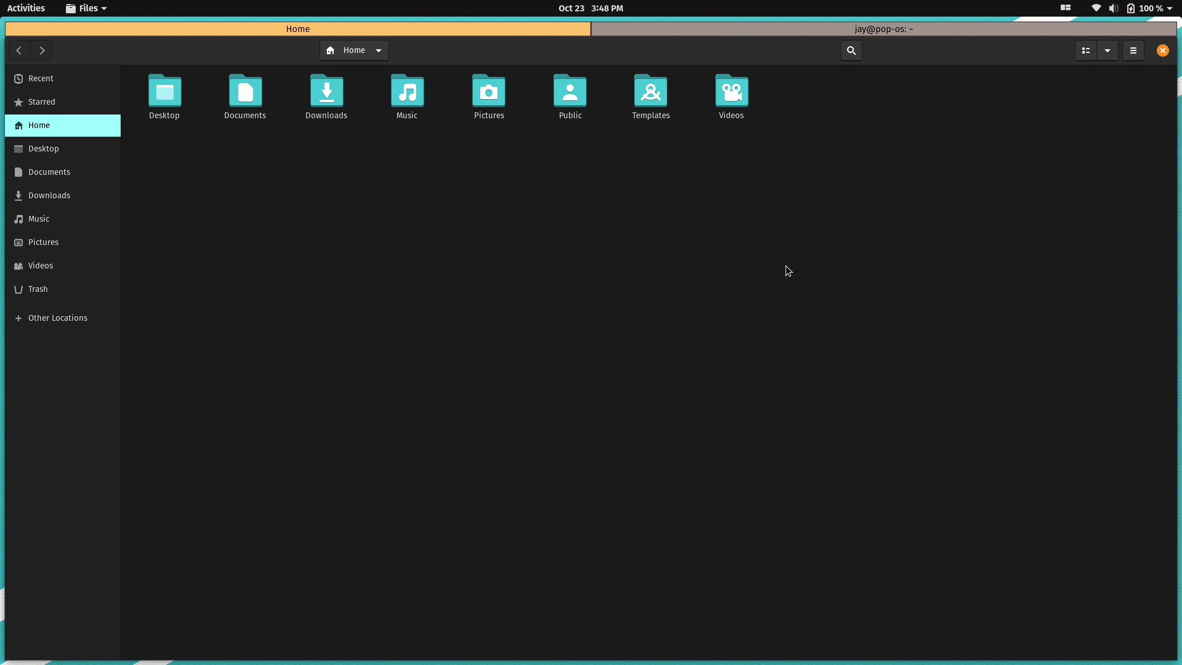
left_click(1164, 52)
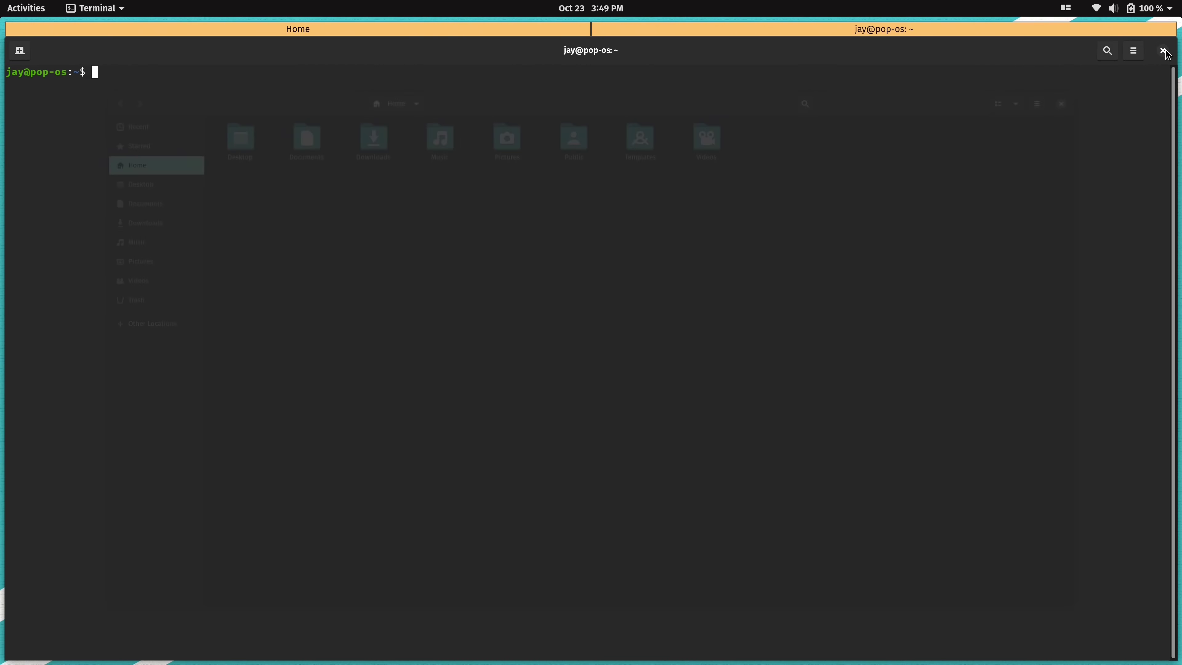
left_click(1165, 52)
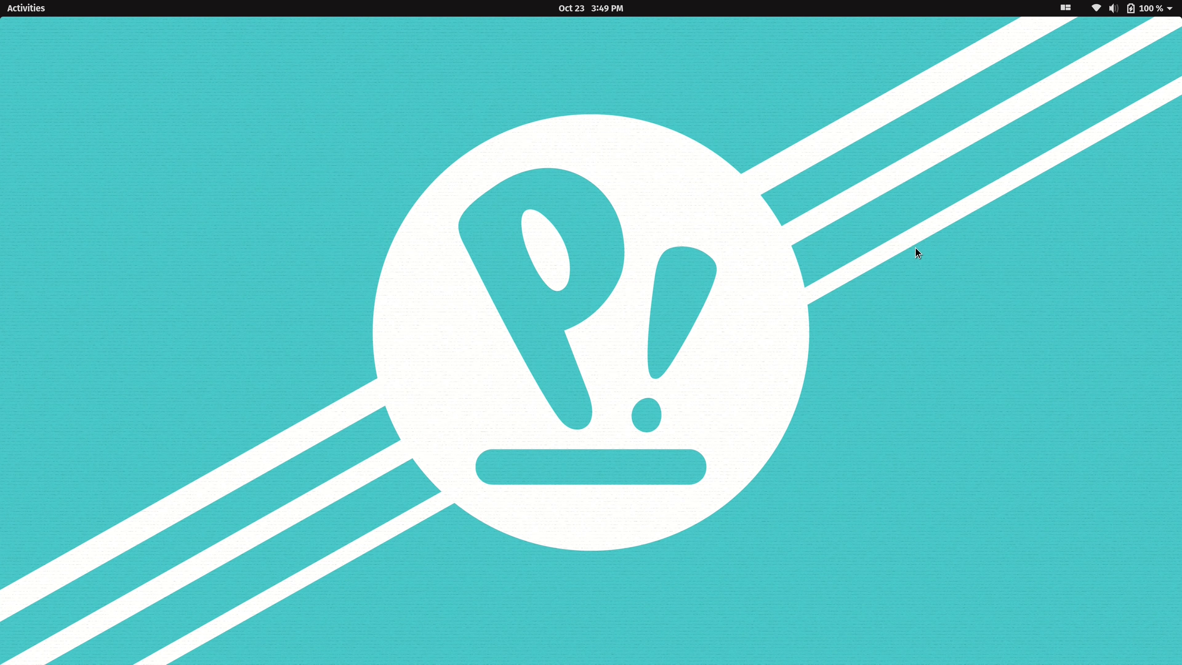
Launch Calculator by searching 'calc' in Activities
key("super")
type("calc")
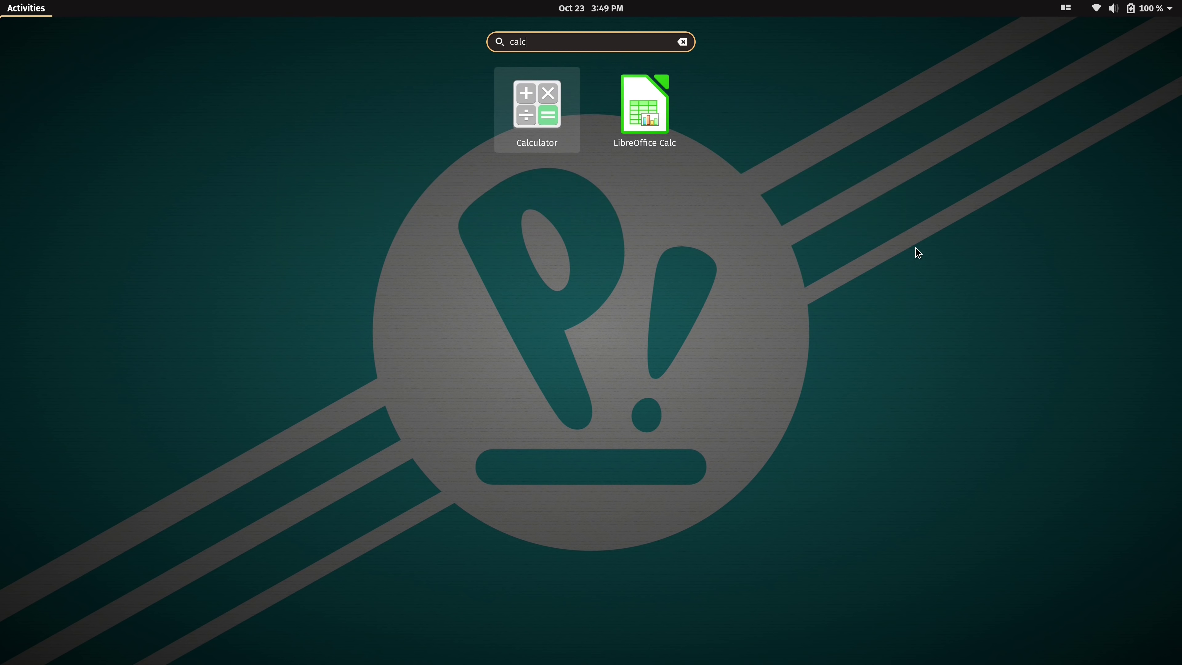
left_click(541, 120)
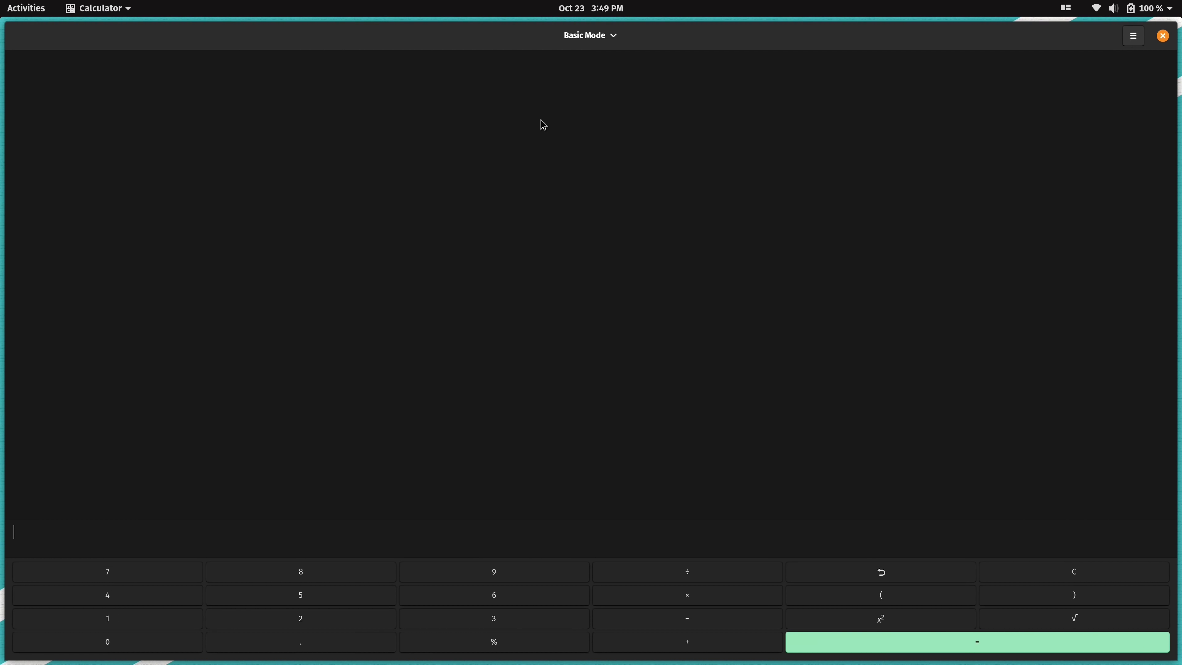
Turn off window tiling, then maximize and restore the floating Calculator window
left_click(1065, 8)
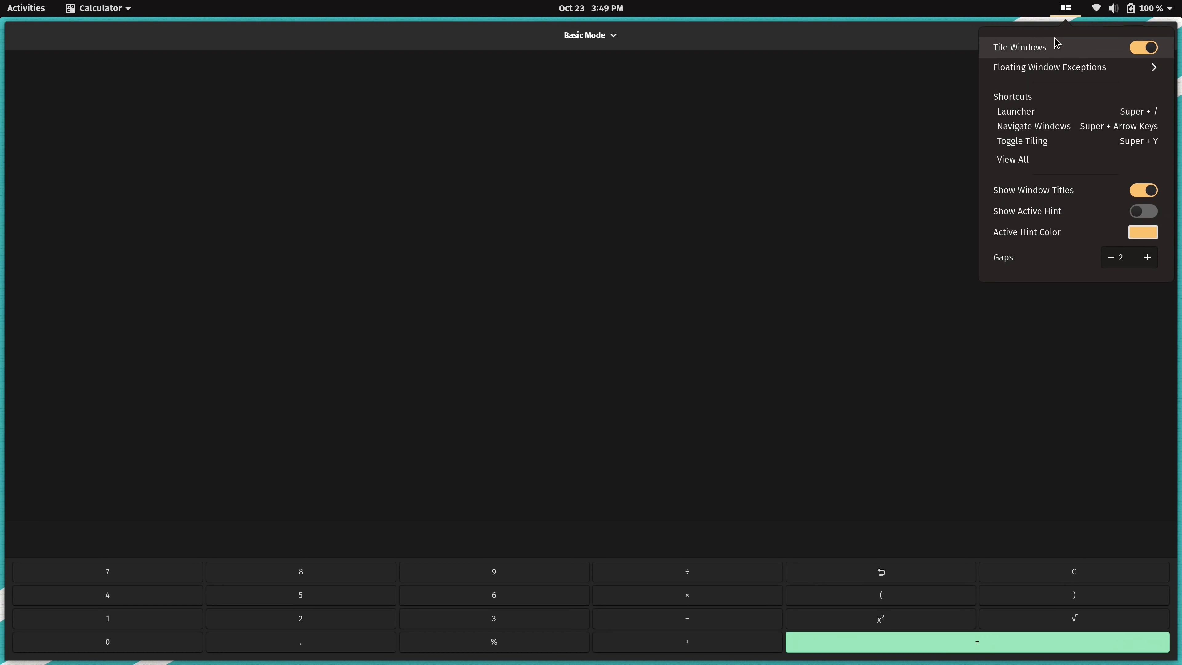
left_click(1053, 55)
left_click(706, 136)
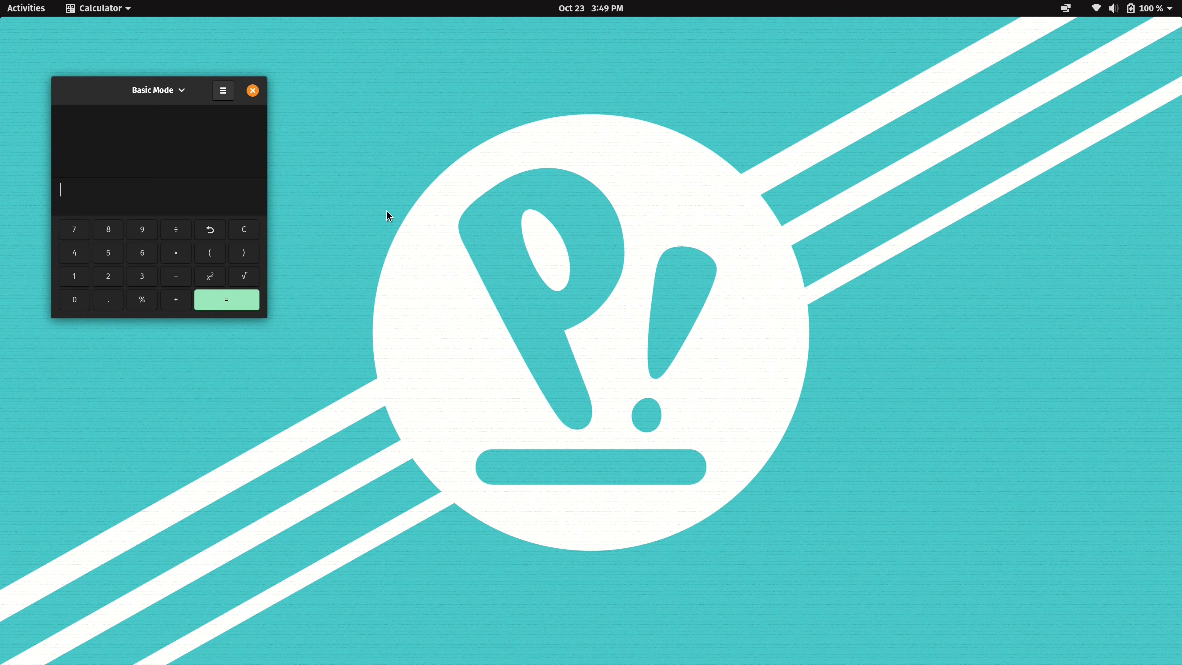
double_click(81, 88)
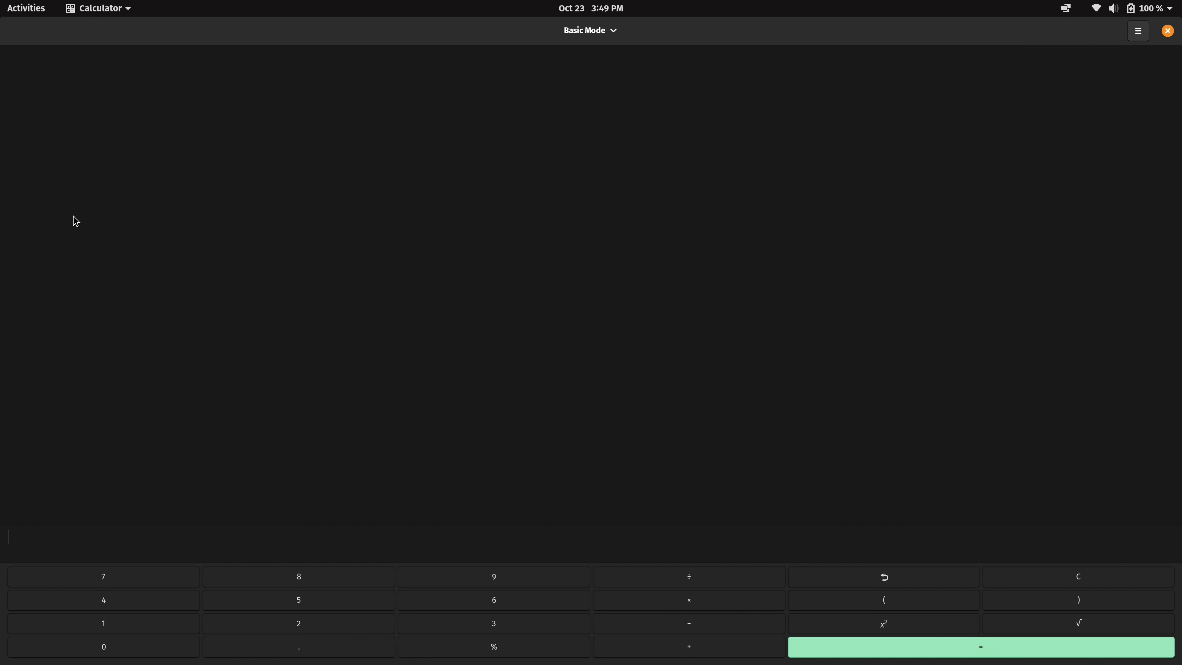
double_click(280, 32)
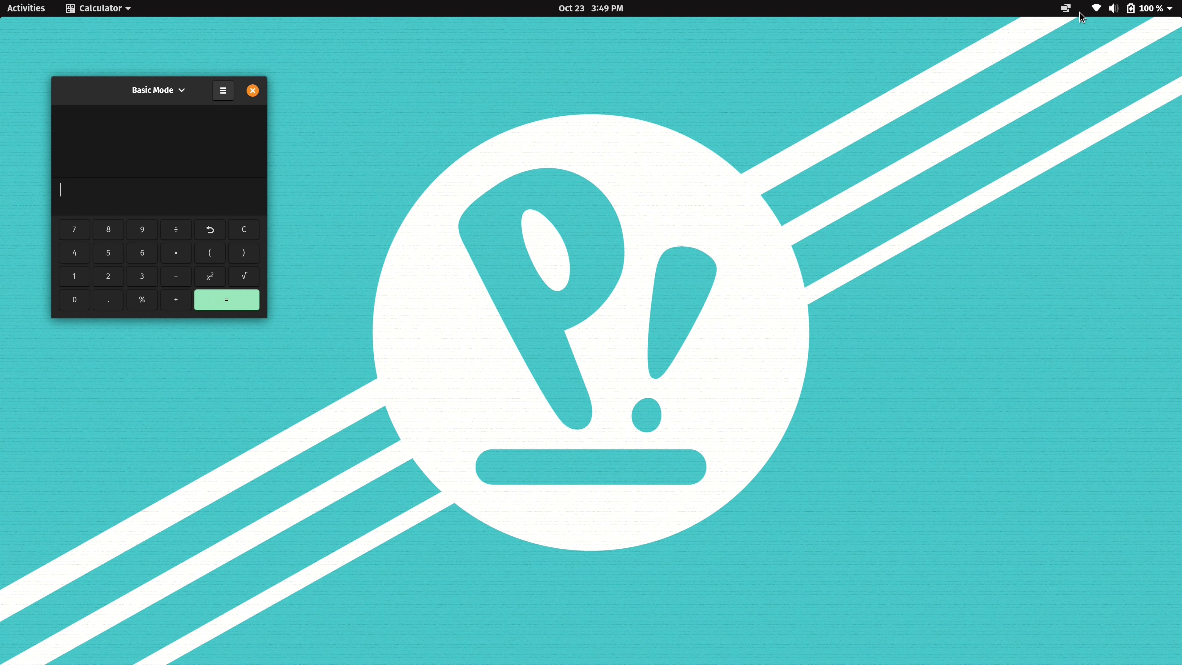
Turn window tiling back on so Calculator fills the screen
left_click(1065, 8)
left_click(1141, 51)
left_click(856, 212)
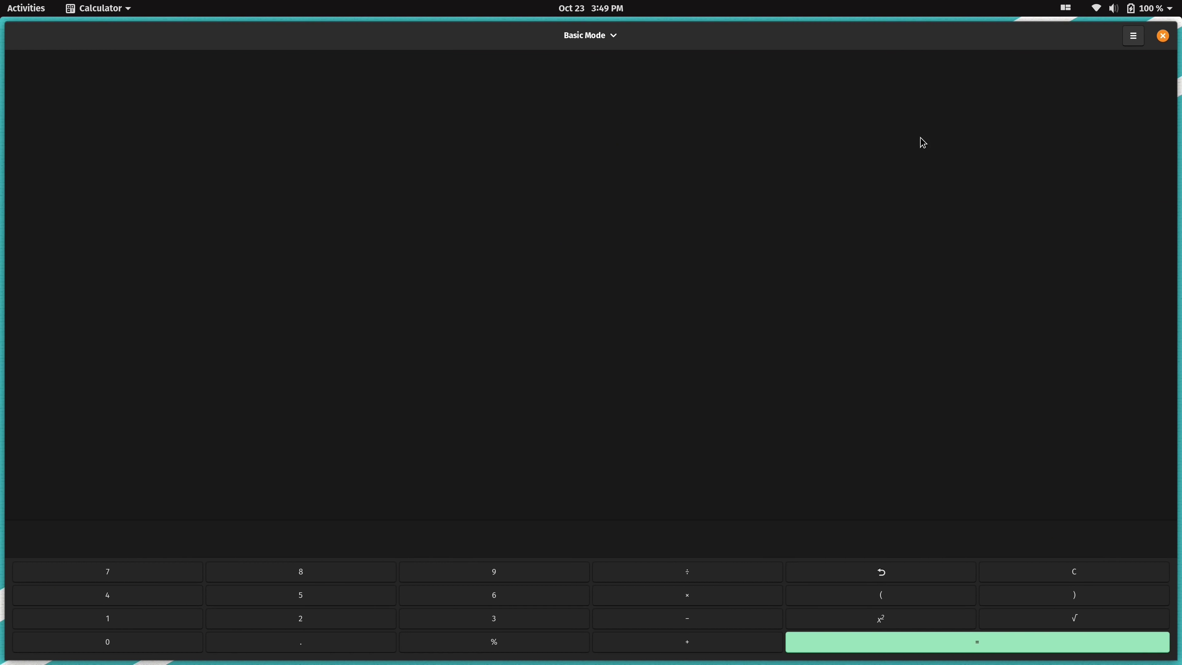
Add a floating exception for all Calculator windows, then close Calculator and the exceptions list
left_click(1067, 9)
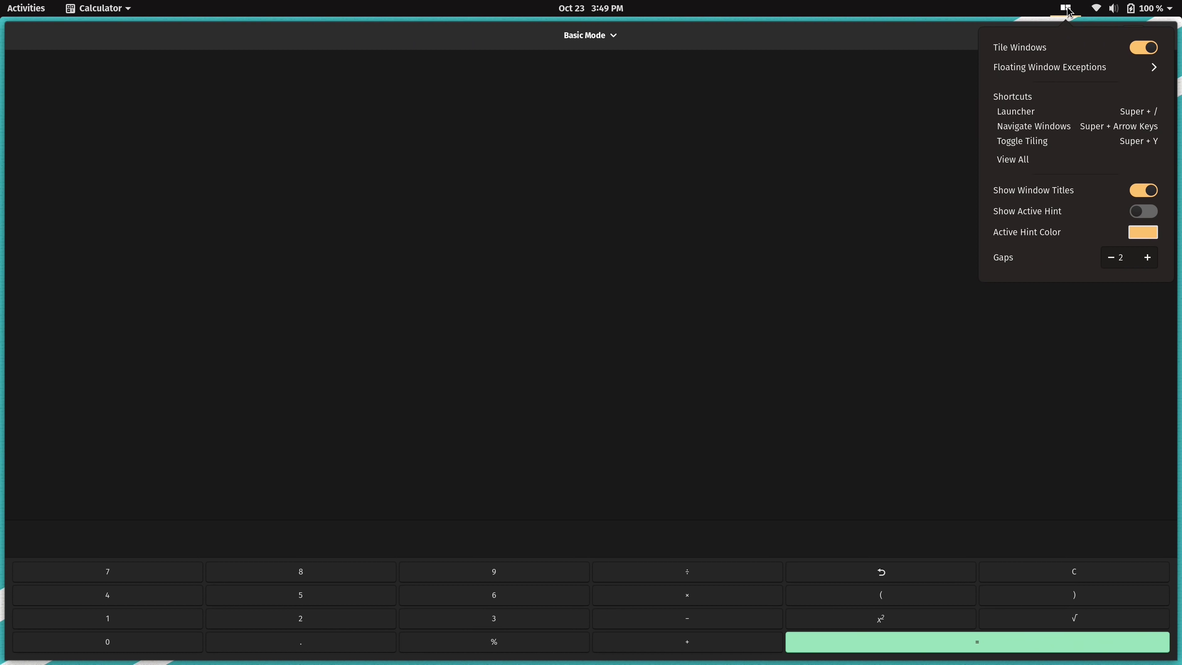
left_click(1074, 70)
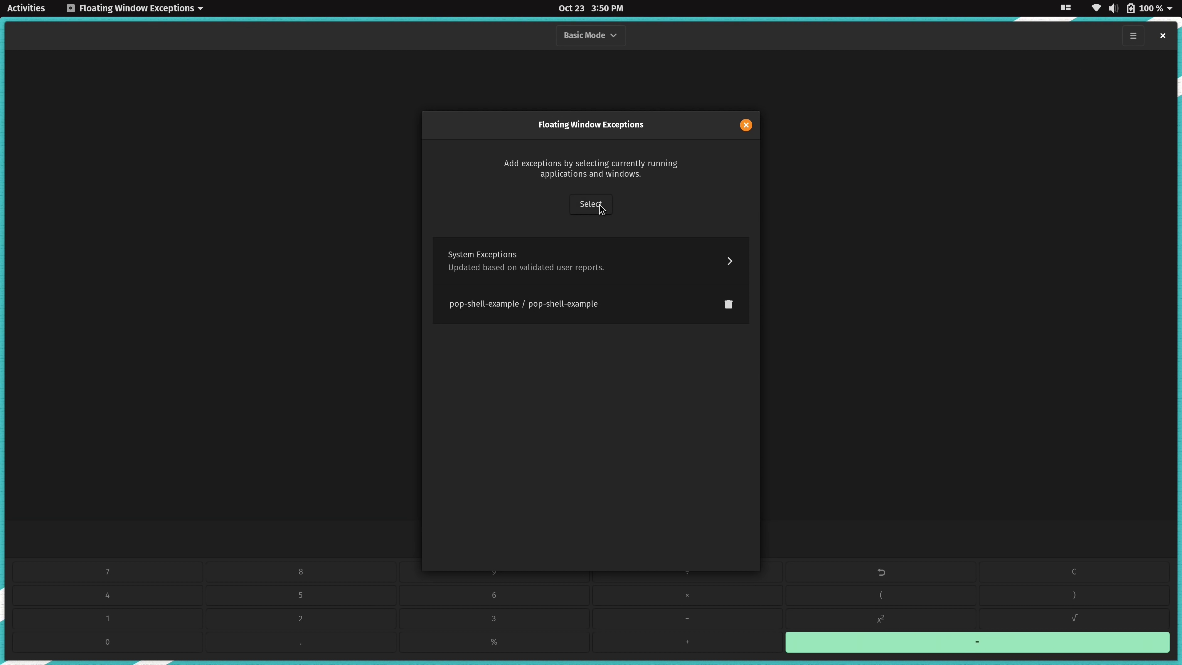
left_click(600, 205)
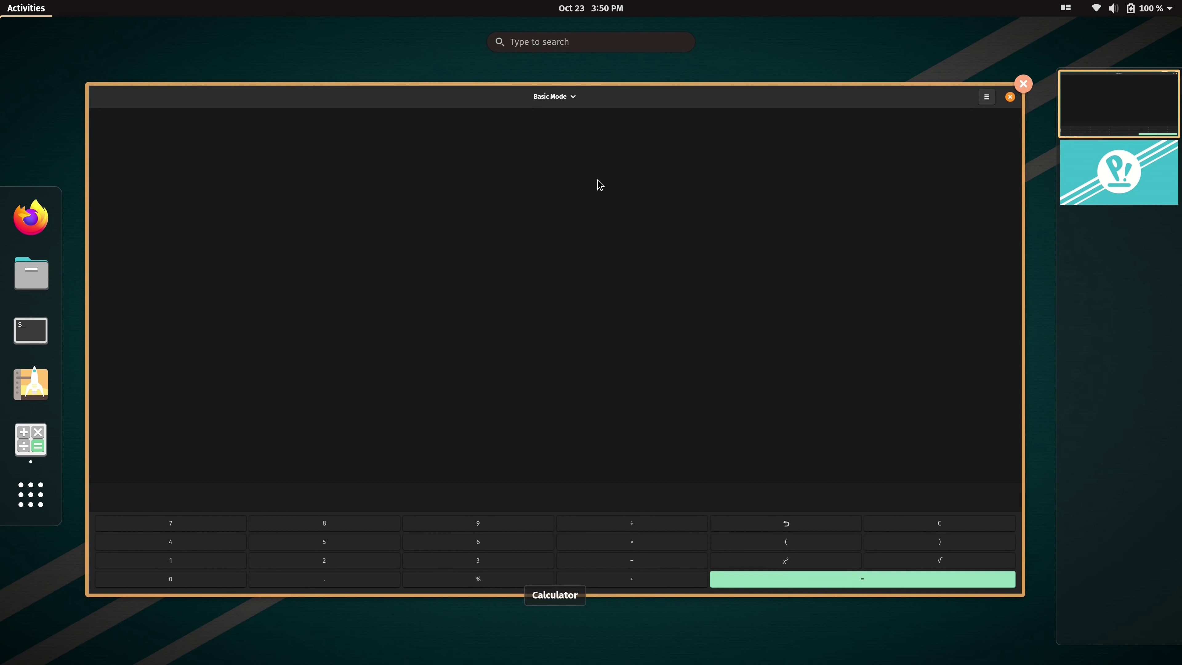
left_click(600, 185)
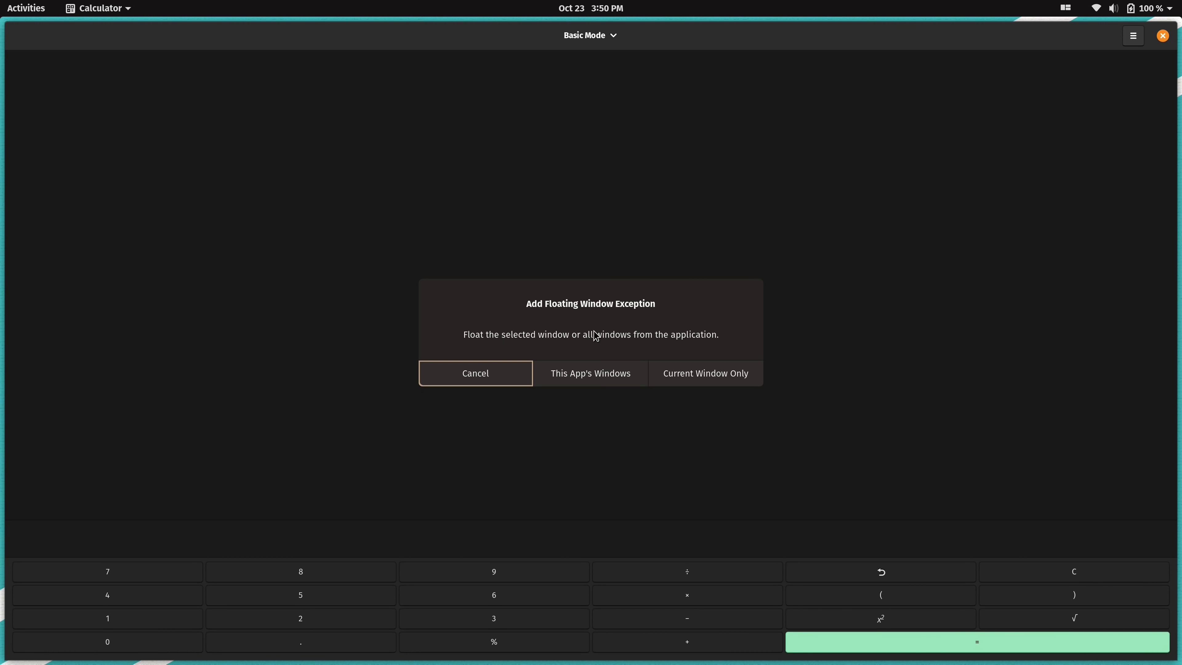
left_click(595, 376)
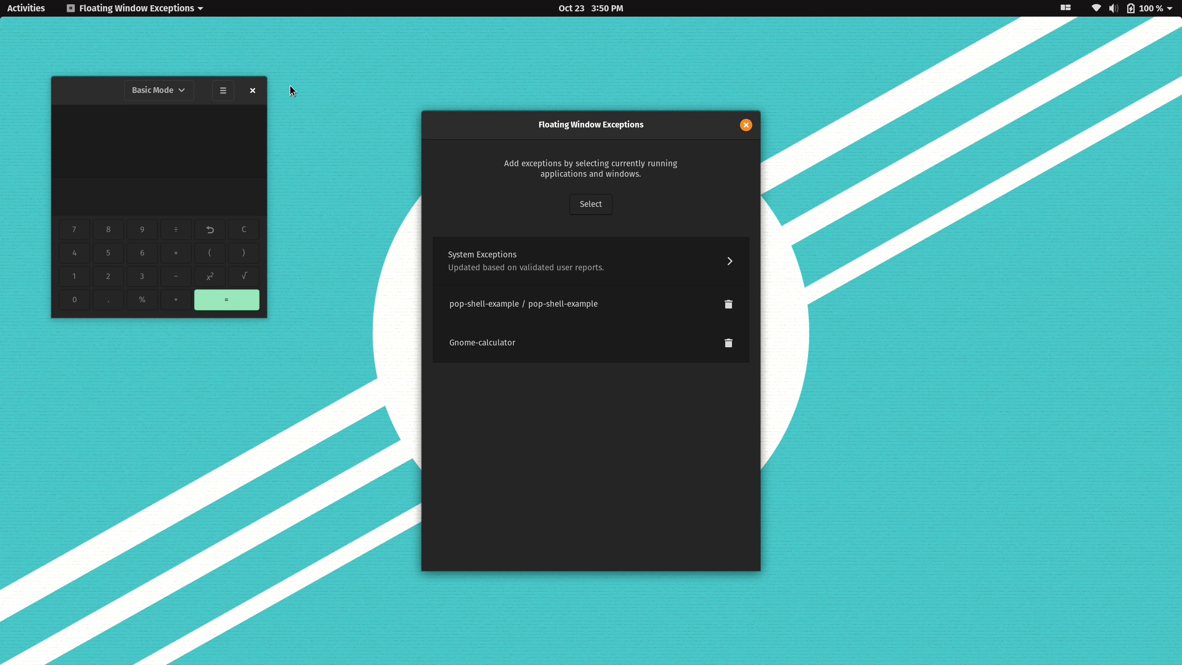
left_click(251, 88)
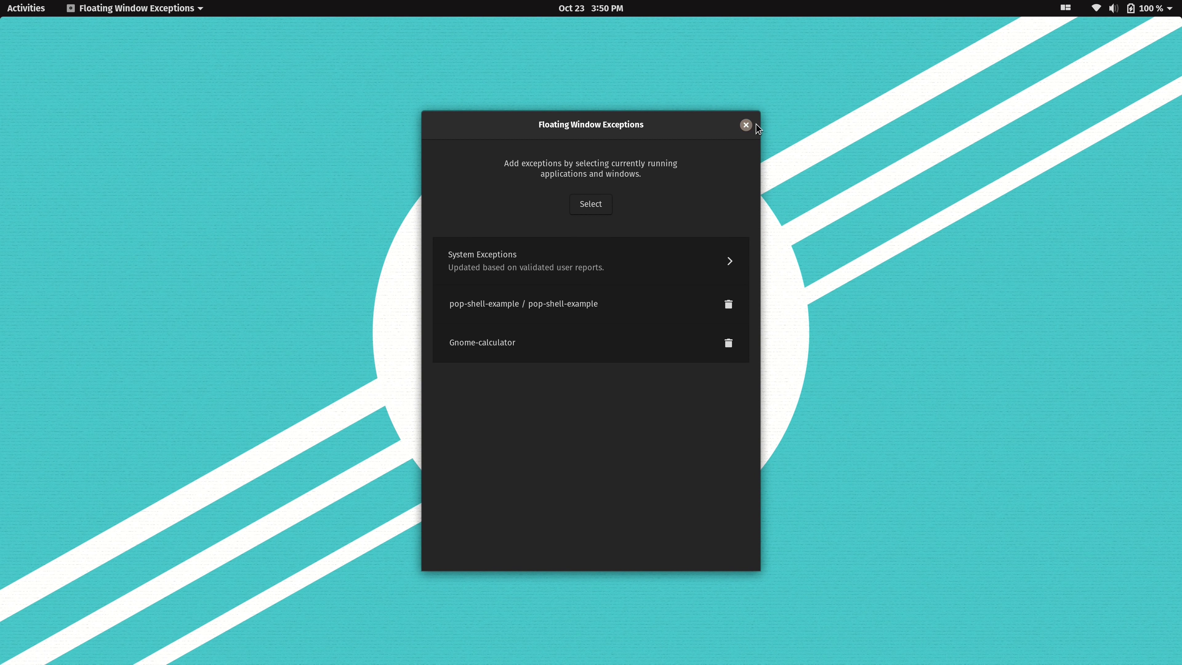
left_click(745, 124)
Open Files on Home, then launch Calculator via 'ca', drag it to the centre and close it
left_click(25, 8)
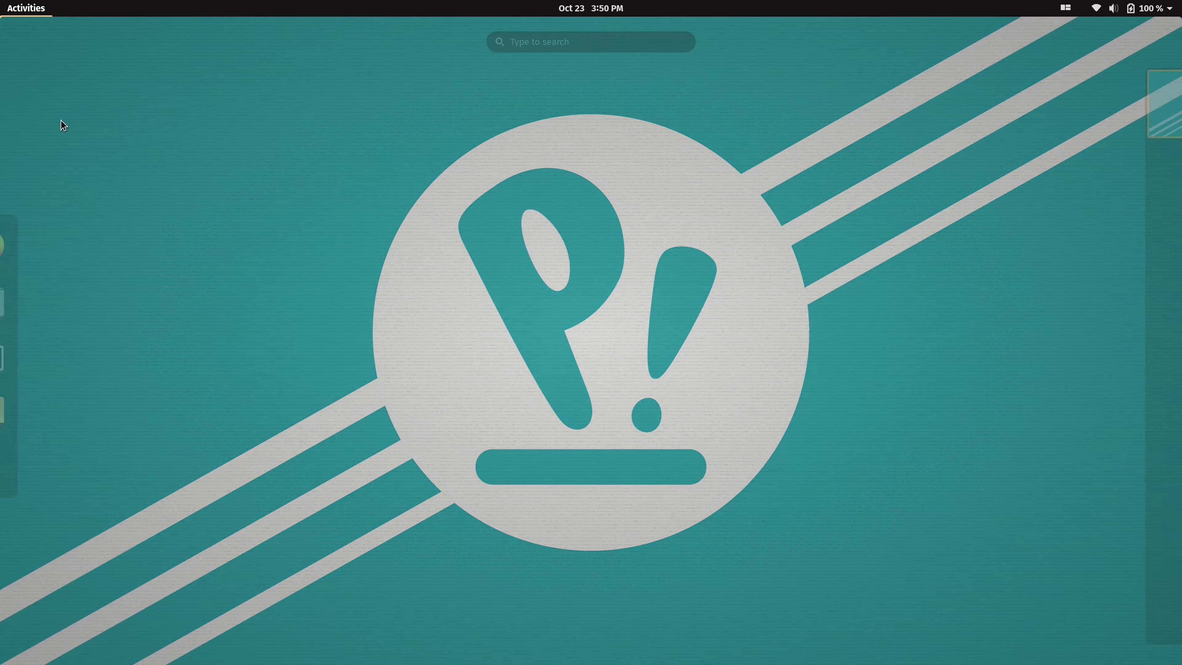
left_click(38, 301)
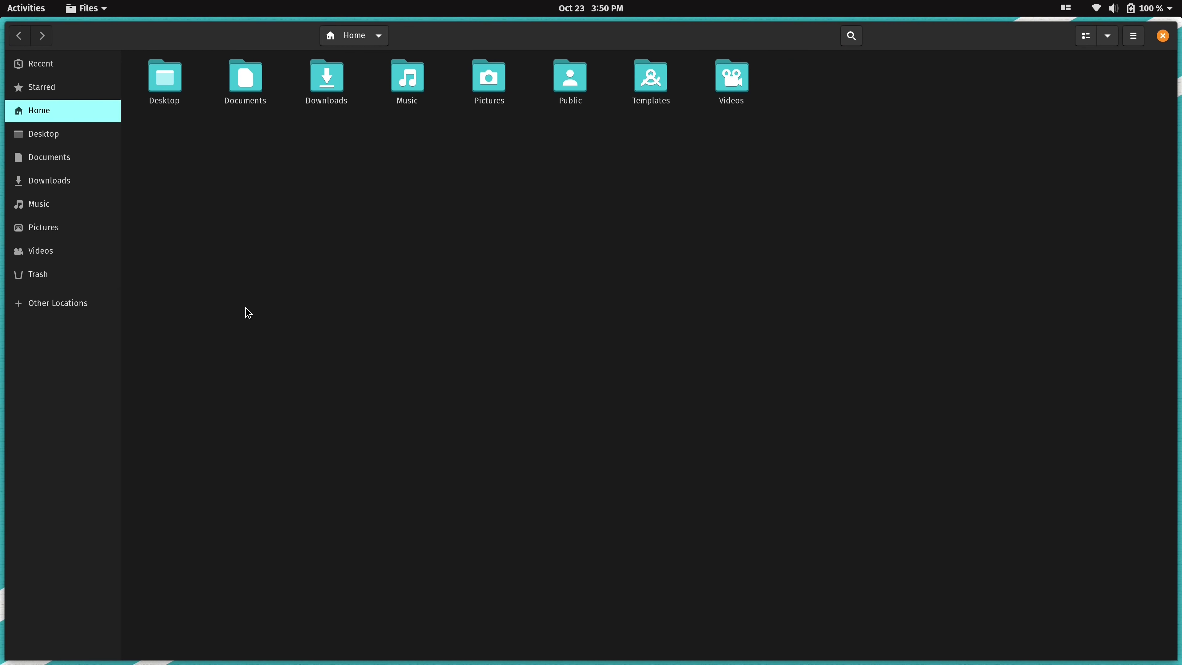
left_click(25, 8)
type("ca")
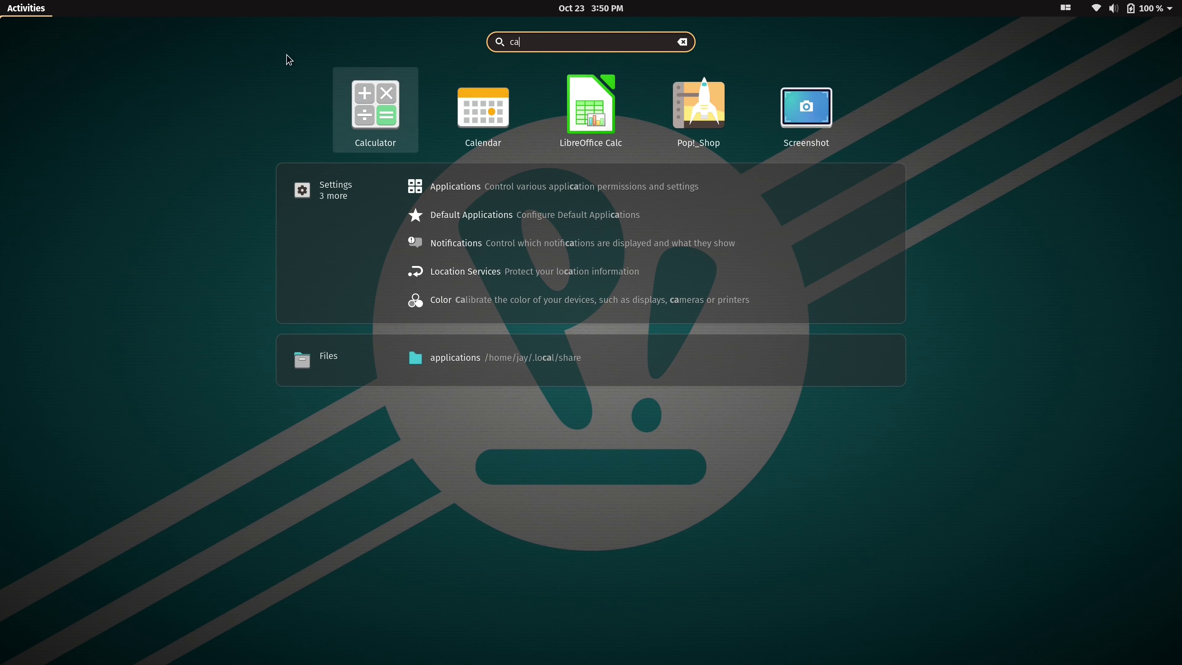
left_click(385, 111)
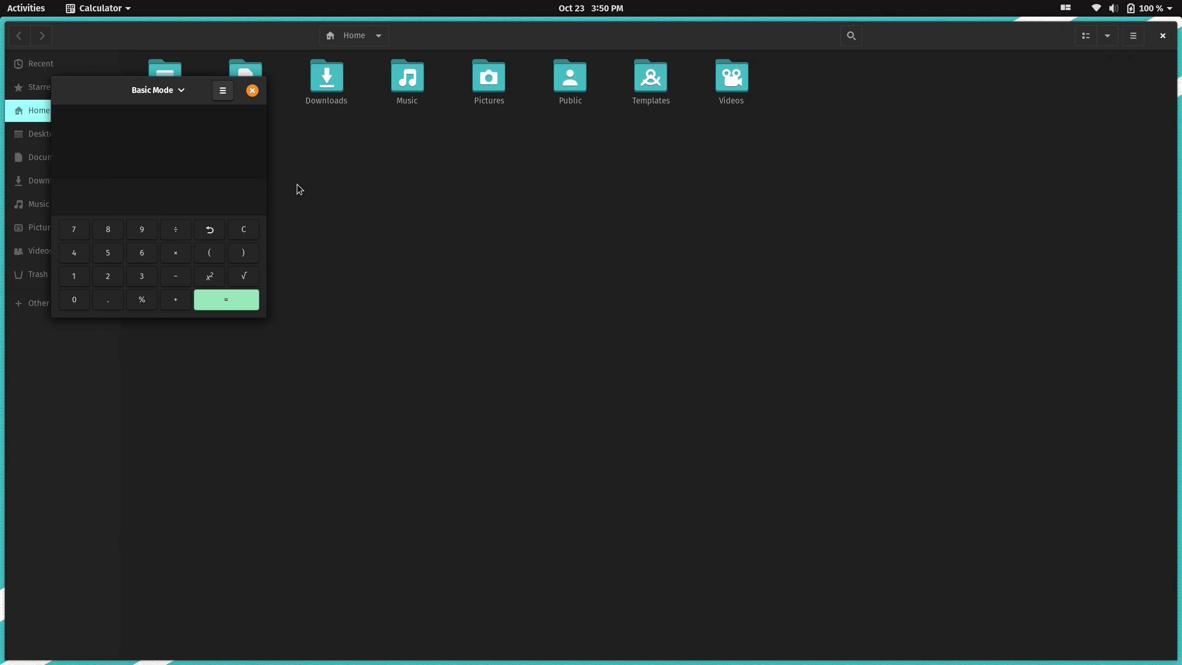
left_click_drag(158, 90, 494, 197)
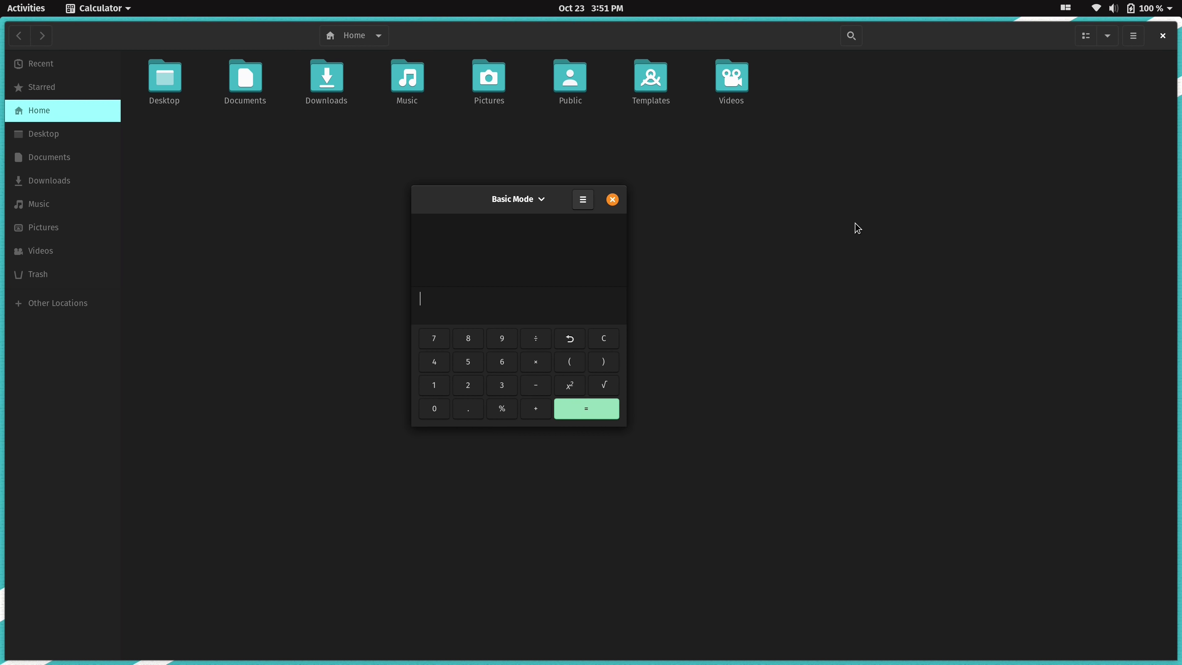
left_click(612, 199)
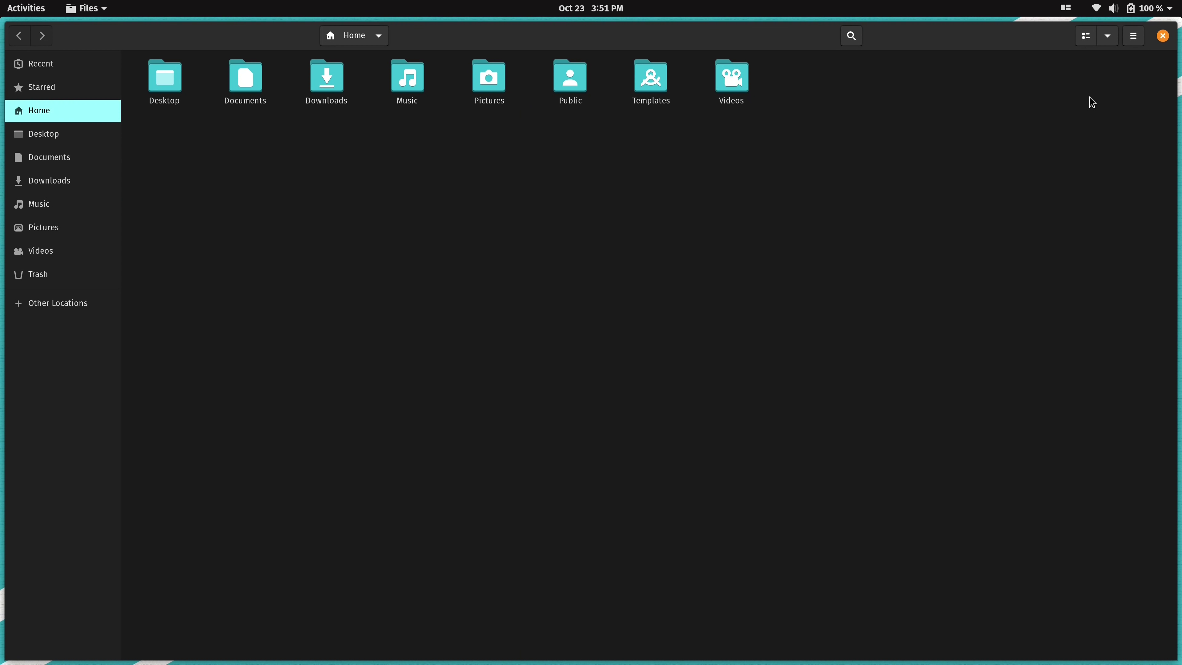
Switch Tile Windows off and close the Files window
left_click(1067, 12)
left_click(1118, 43)
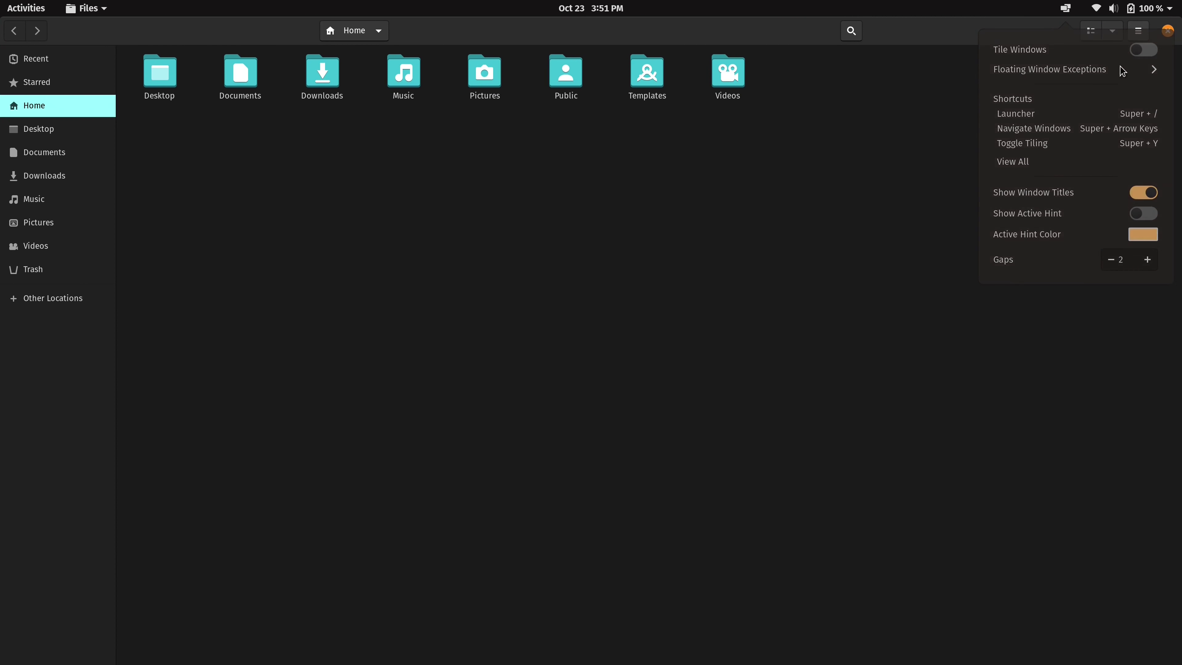
left_click(1165, 33)
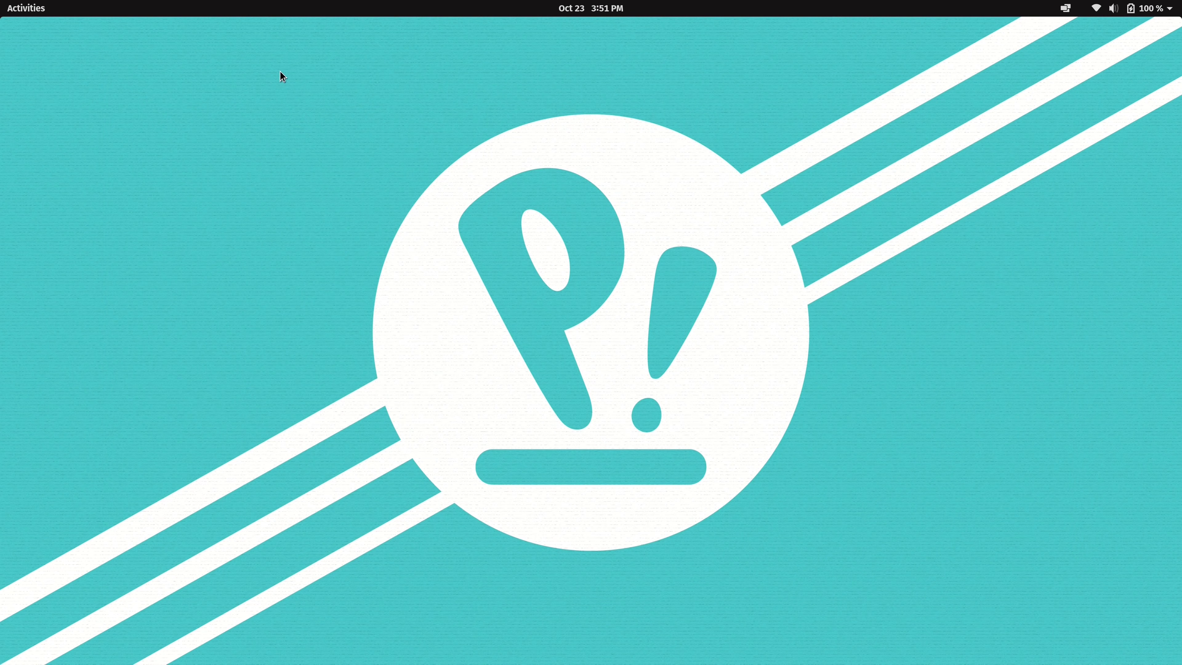
Launch Settings by searching 'set' and go to its Displays page
left_click(26, 8)
type("set")
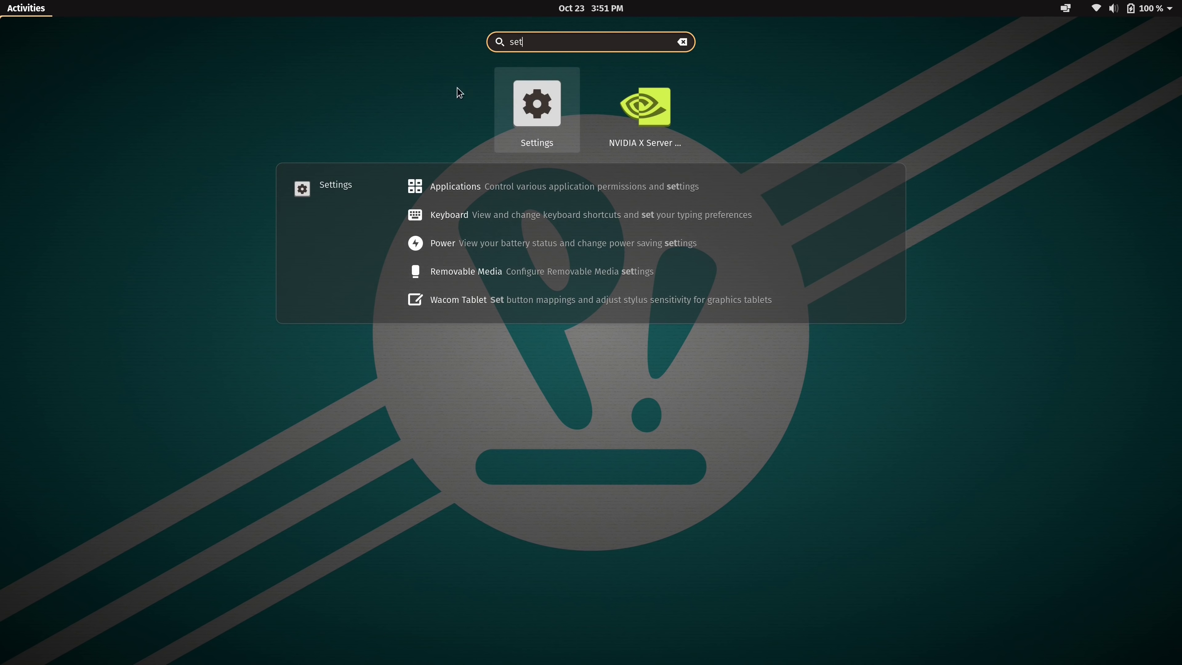
left_click(521, 108)
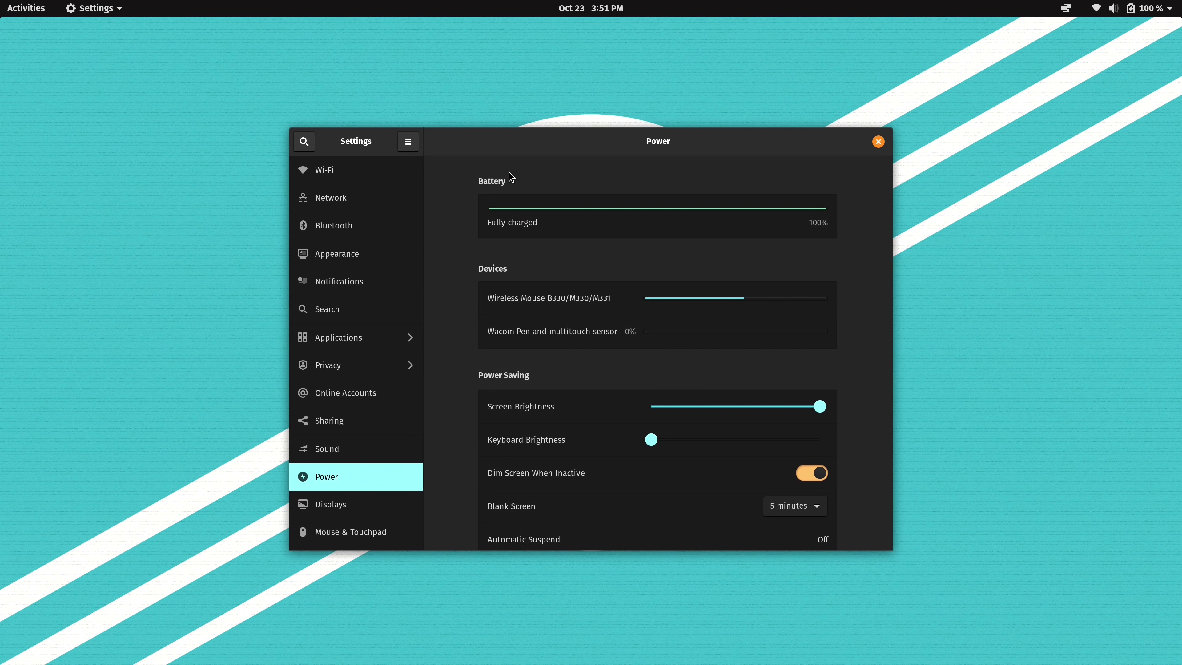
left_click_drag(419, 299, 429, 432)
scroll(372, 326, "down", 3)
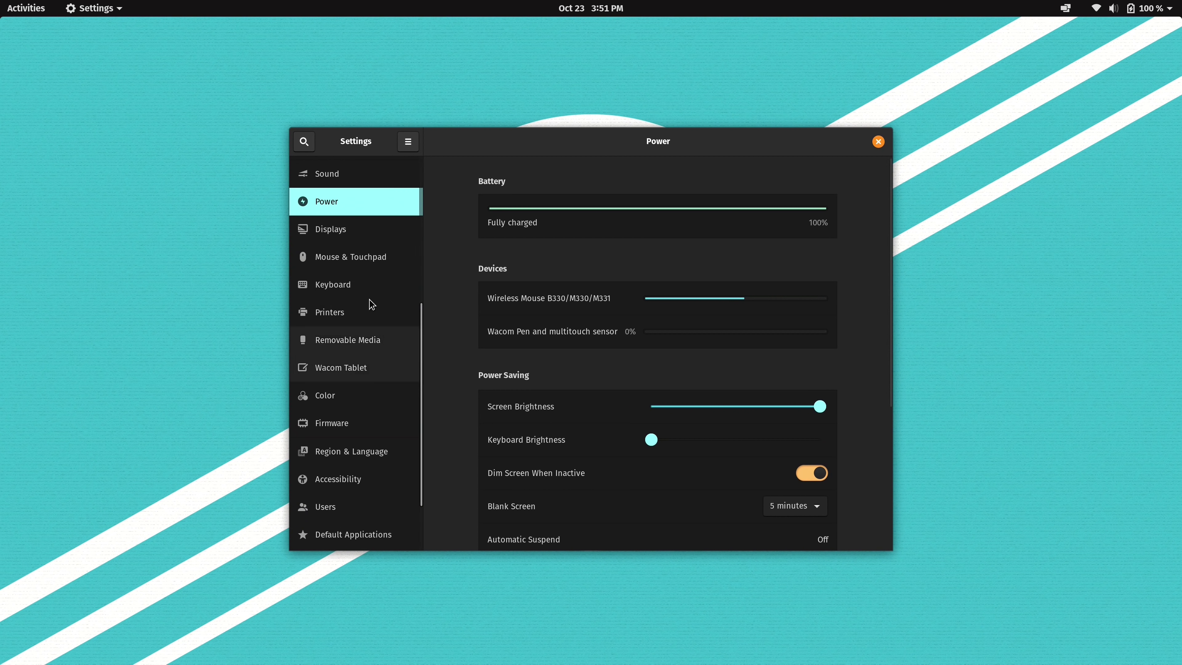
left_click(344, 237)
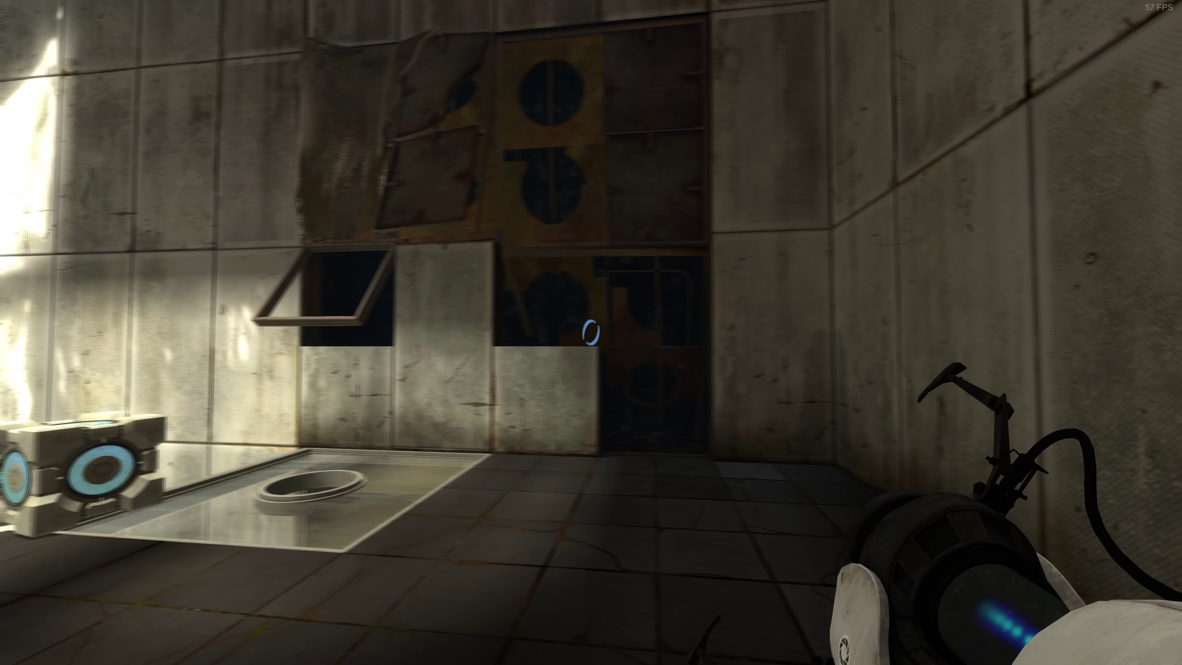
Pick up the companion cube and drop it onto the floor button
key("w")
key("e")
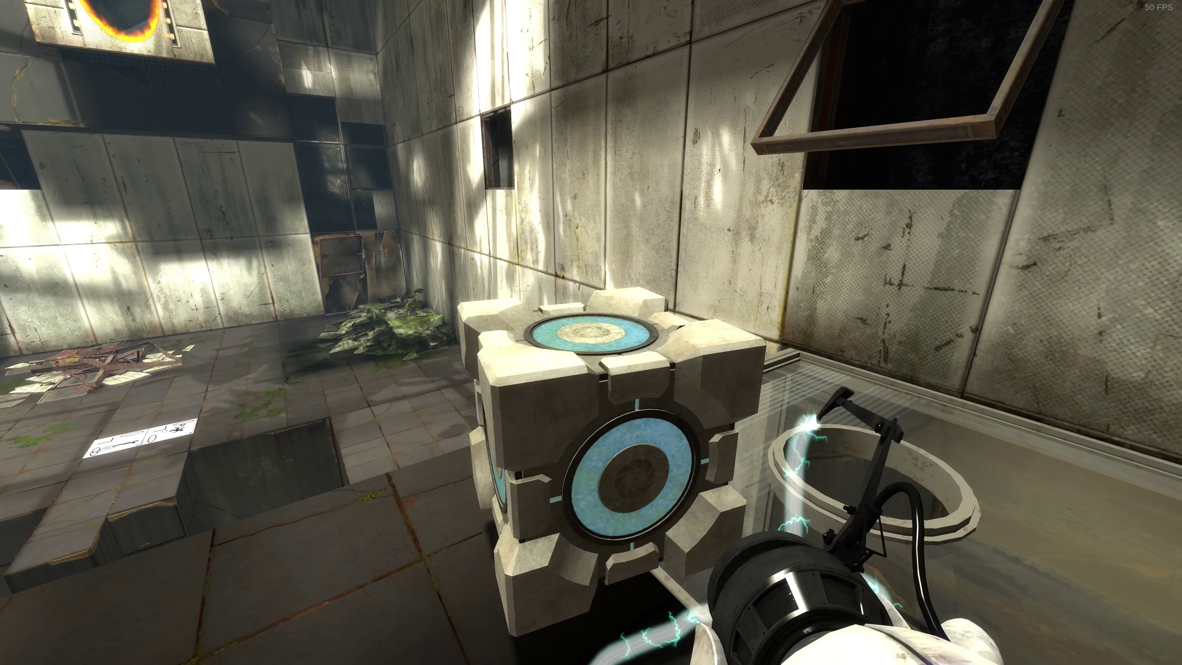
key("w")
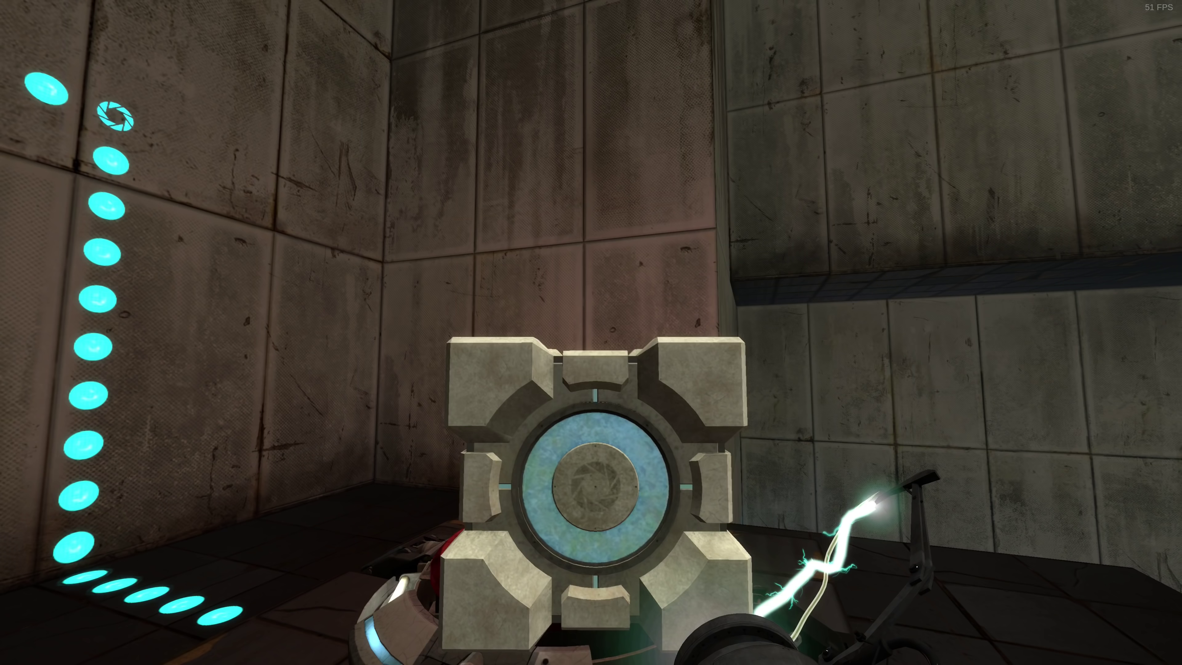
key("e")
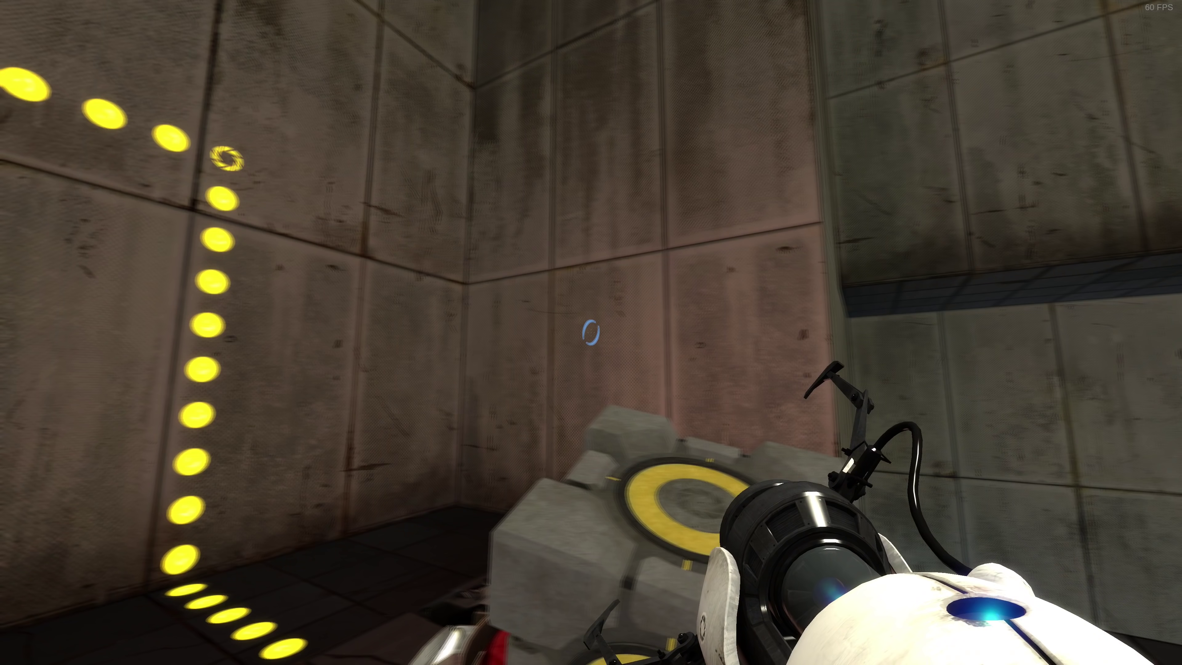
Walk through the exit into the next chamber, carry its cube down the shaft and release it
key("w")
key("w")
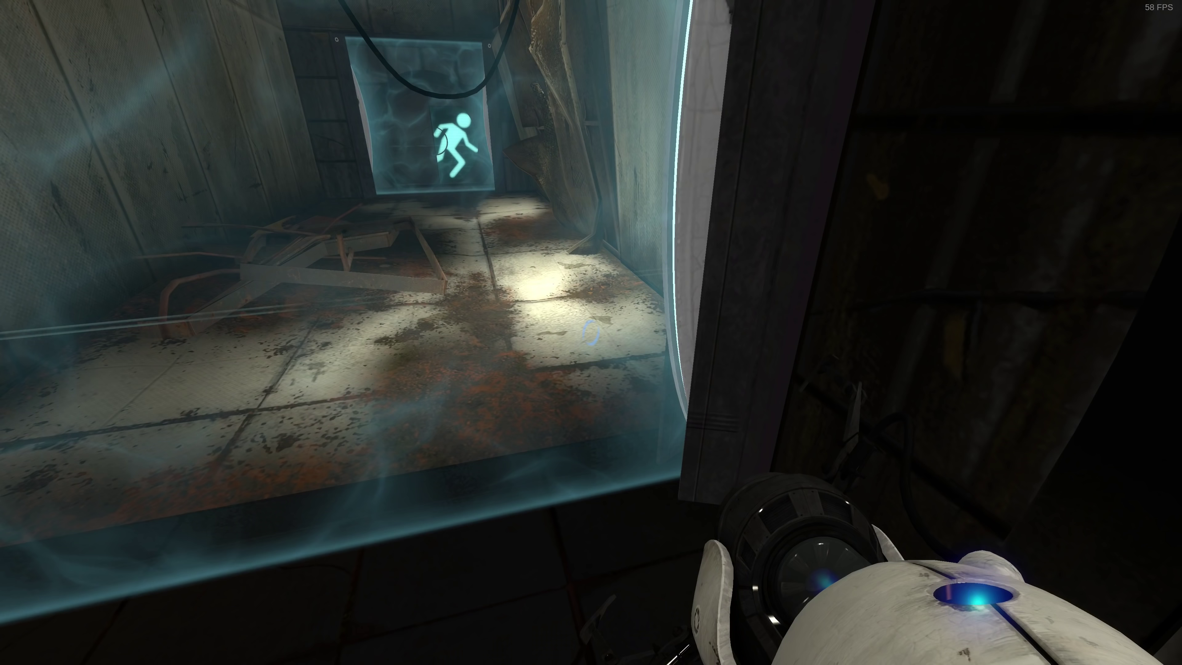
key("w")
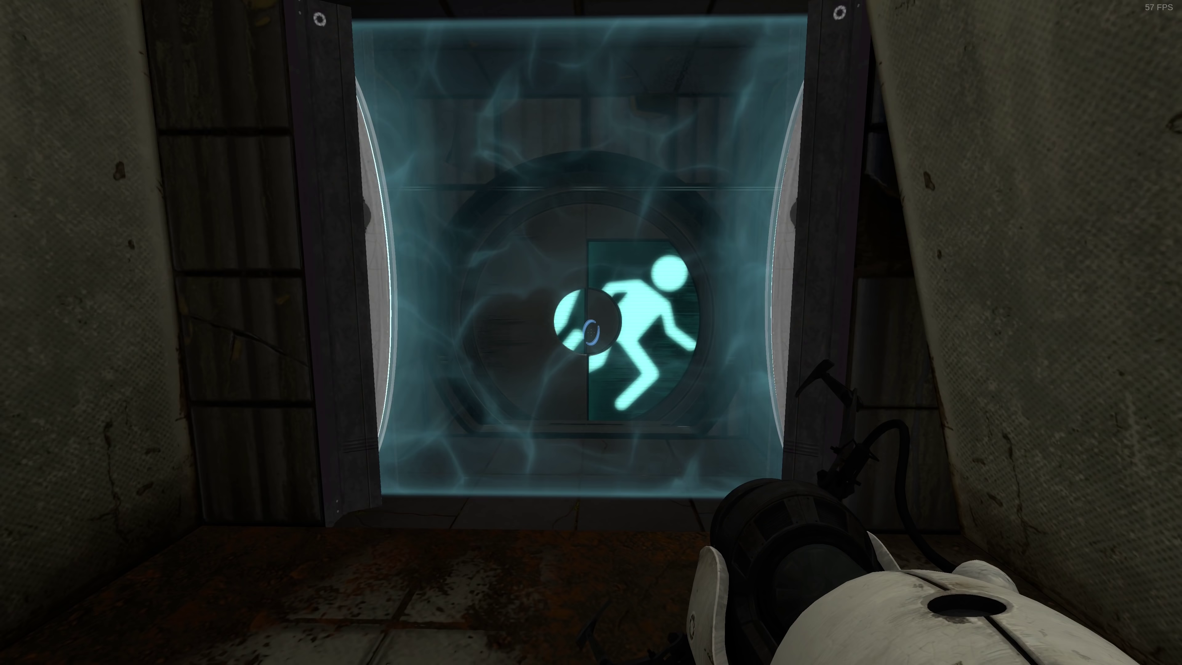
key("w")
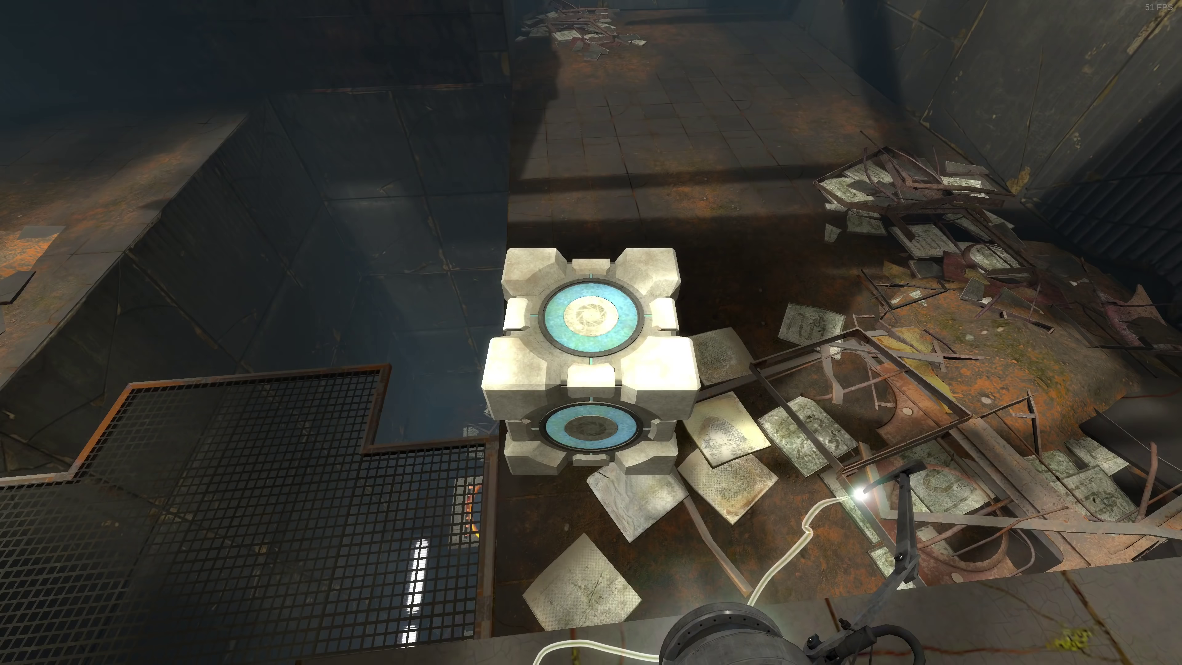
key("w")
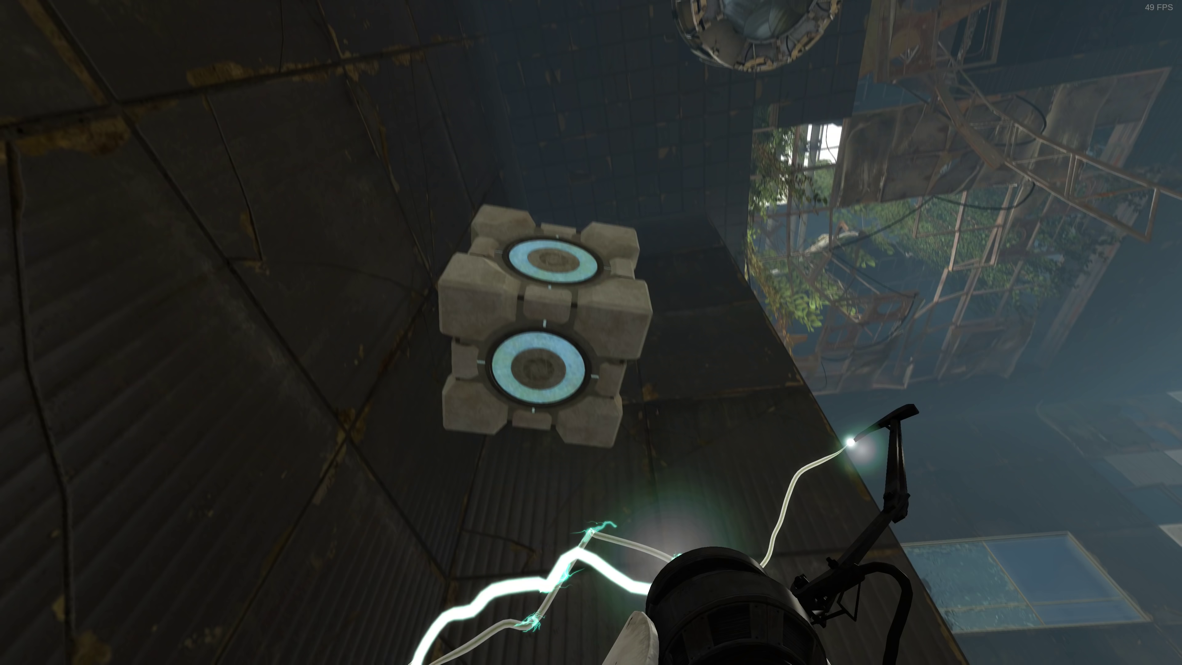
key("w")
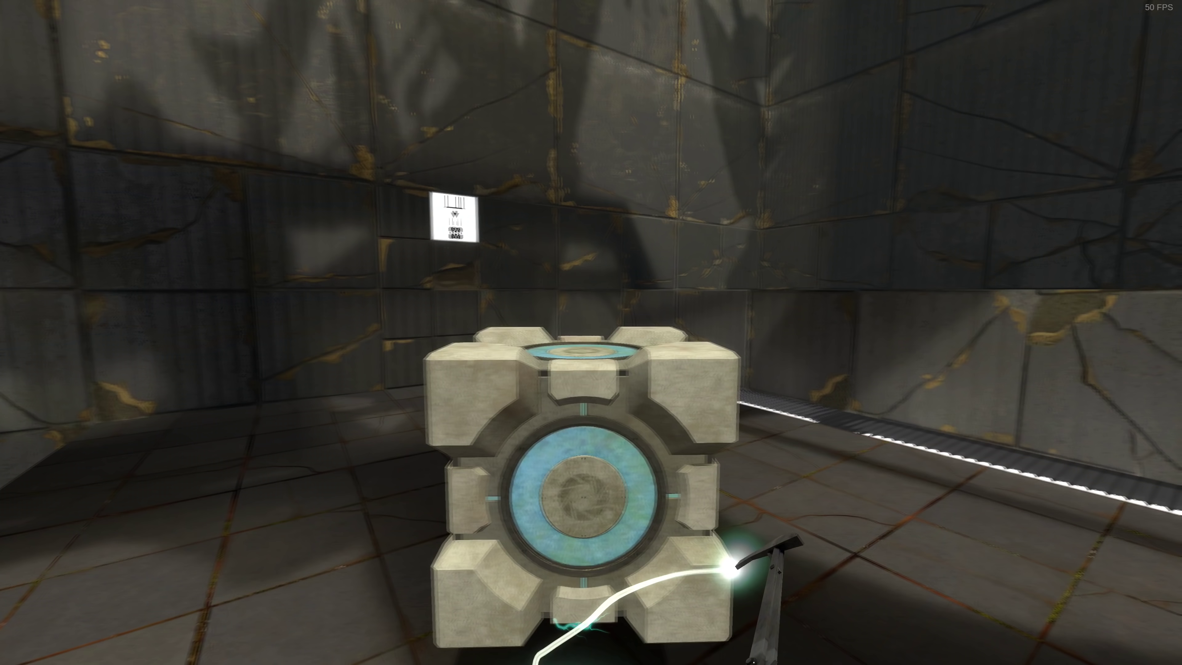
key("e")
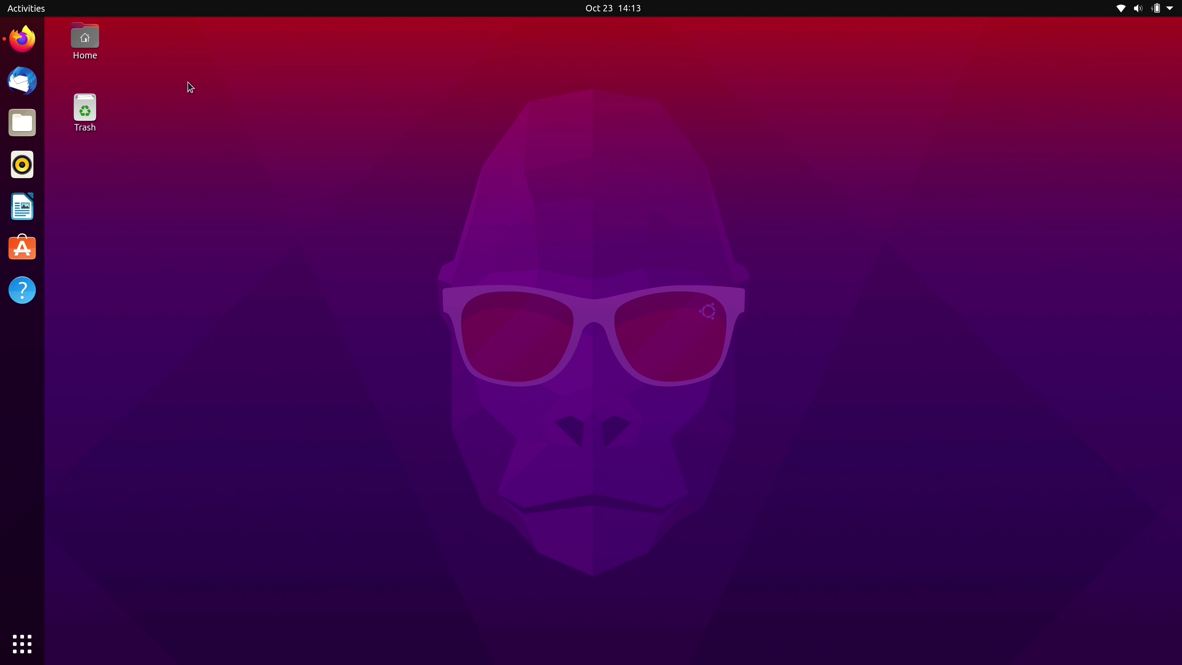
Select the Home desktop icon and highlight '9 months' in the Support lifespan paragraph
left_click(94, 36)
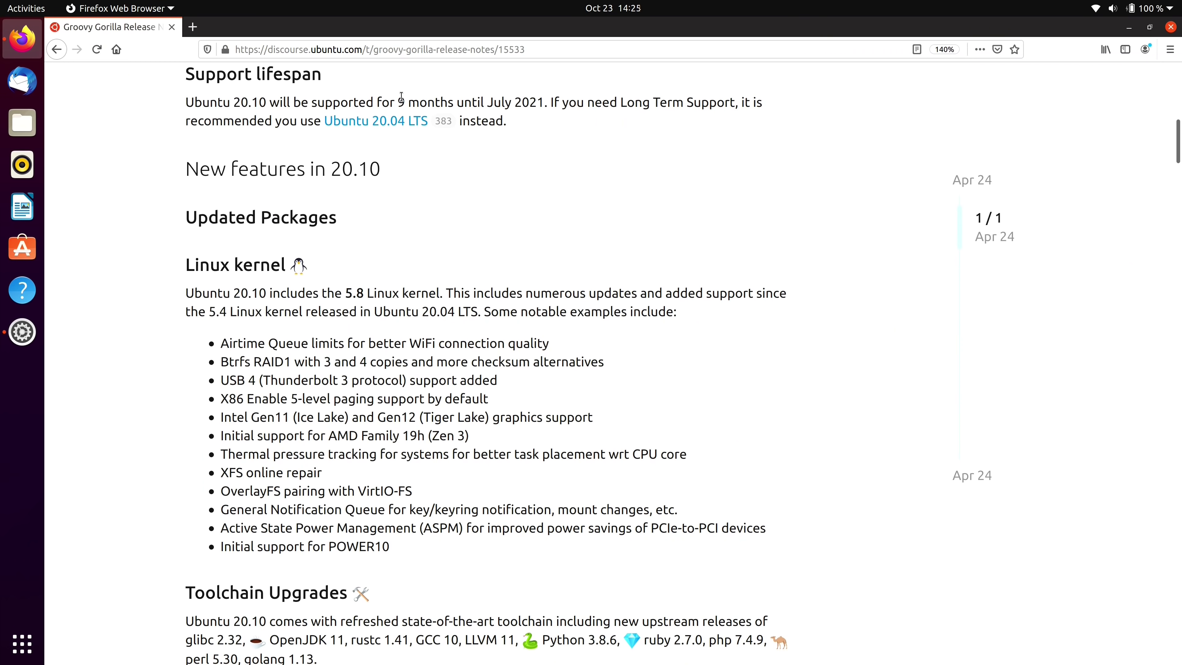
left_click_drag(398, 100, 452, 102)
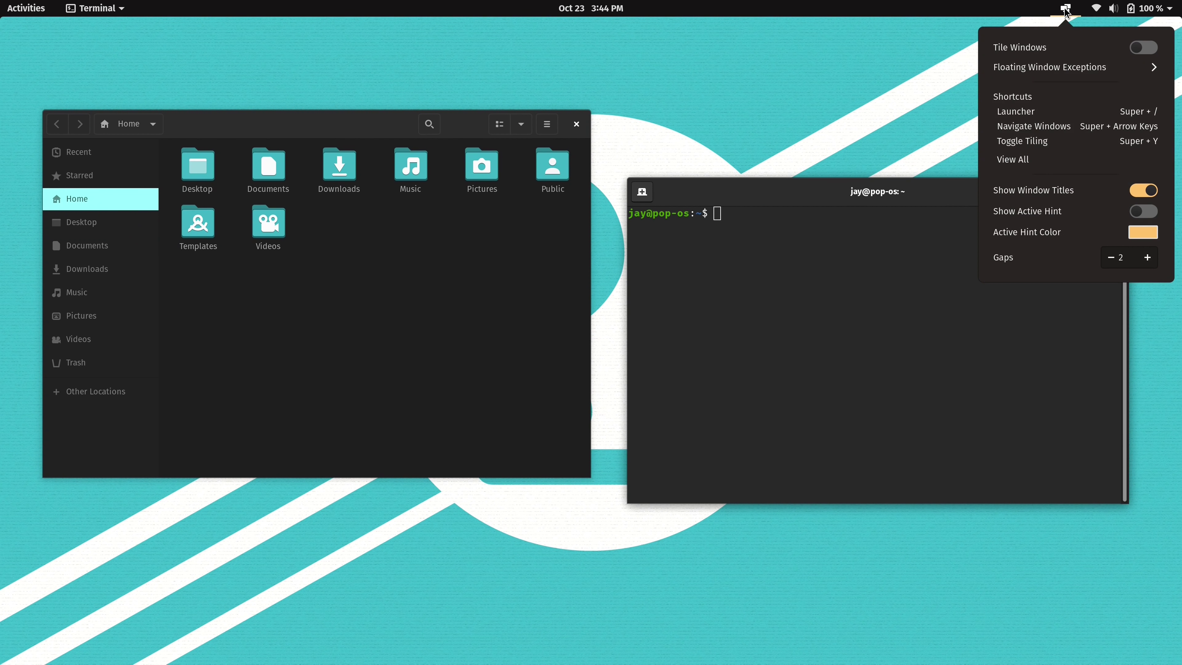
Turn Tile Windows back on and launch Firefox from the dock
left_click(1046, 47)
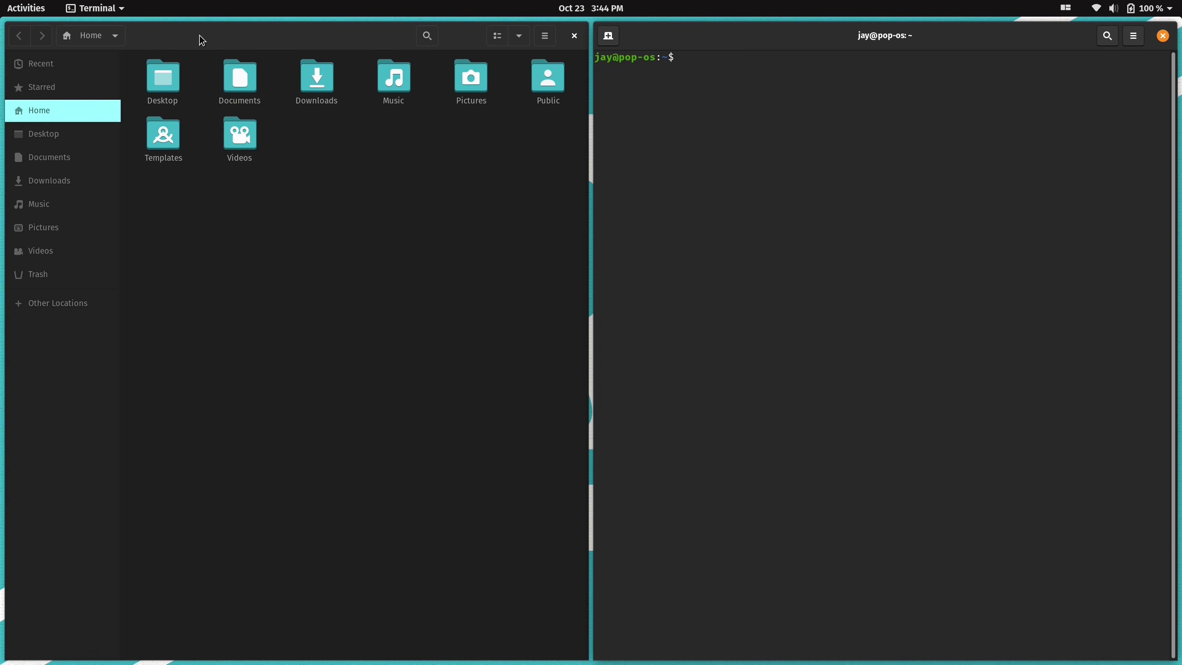
left_click(23, 7)
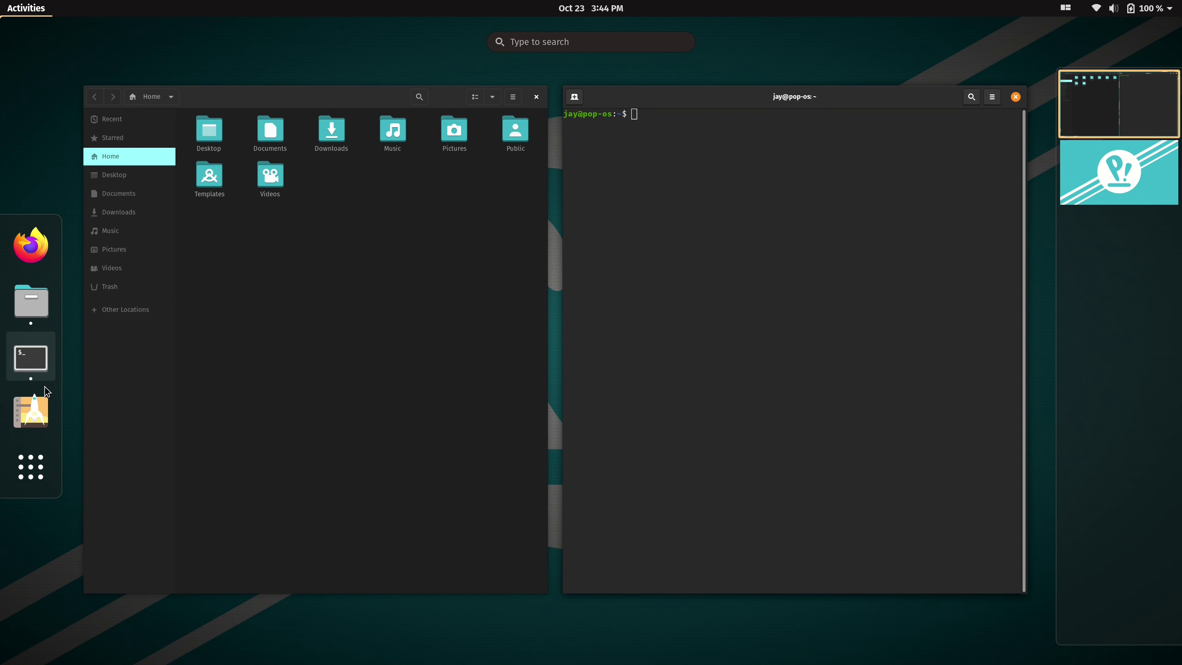
left_click(39, 235)
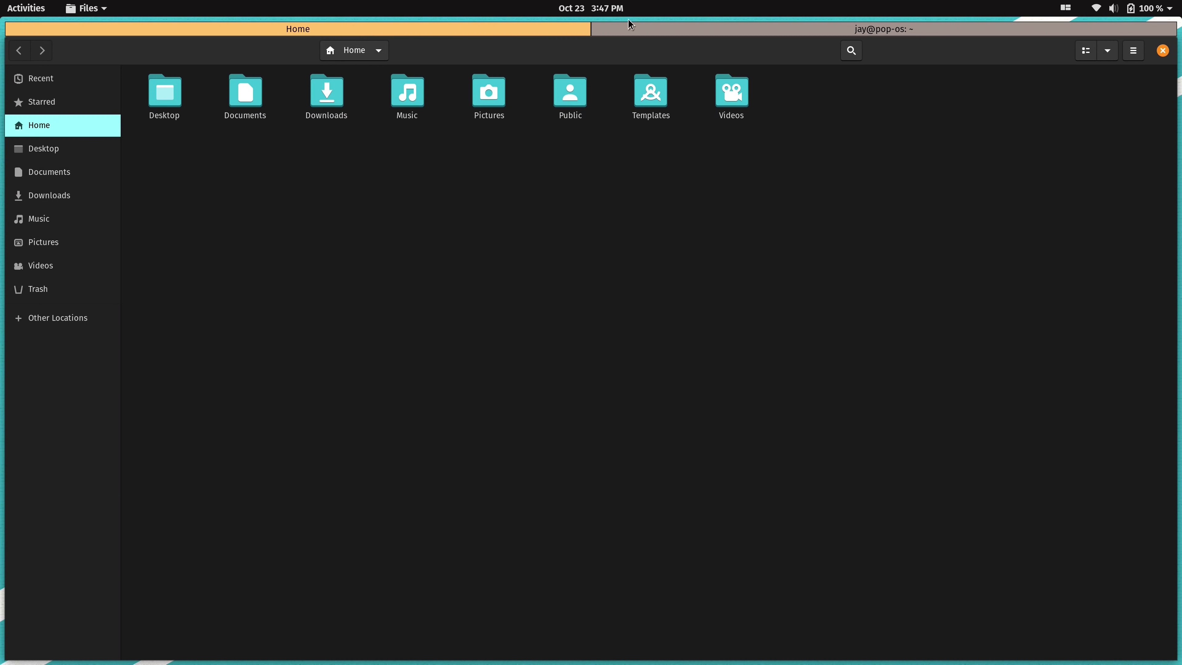
Switch the stack to the terminal tab, then back to the Home tab
left_click(659, 29)
left_click(520, 29)
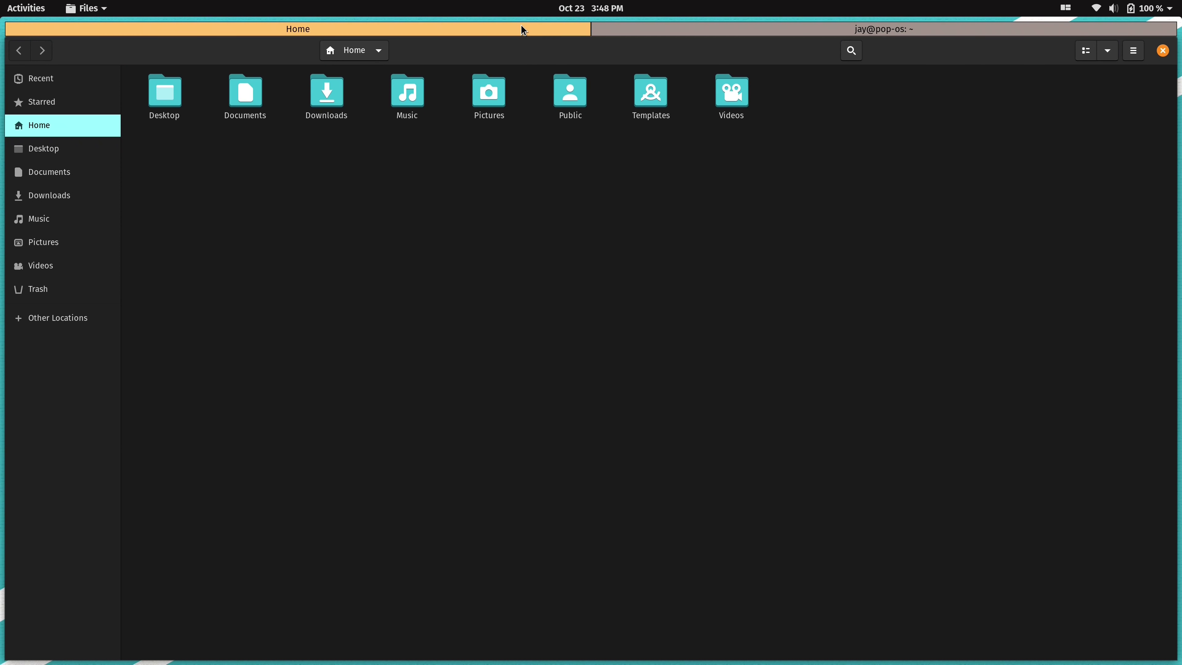